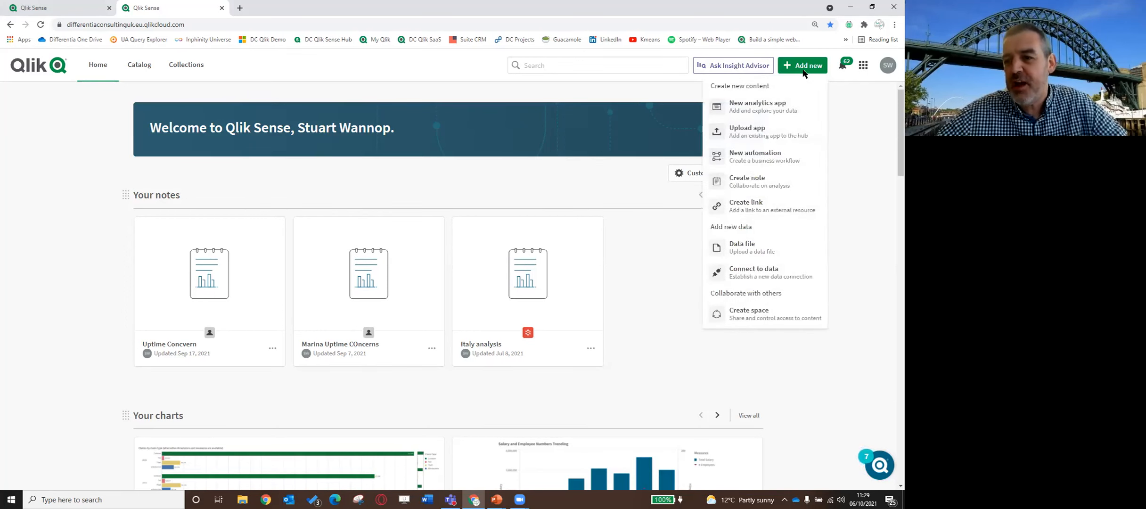
Create a new automation named "CHained Reload Demo" with the default icon and no description, and save it
left_click(770, 161)
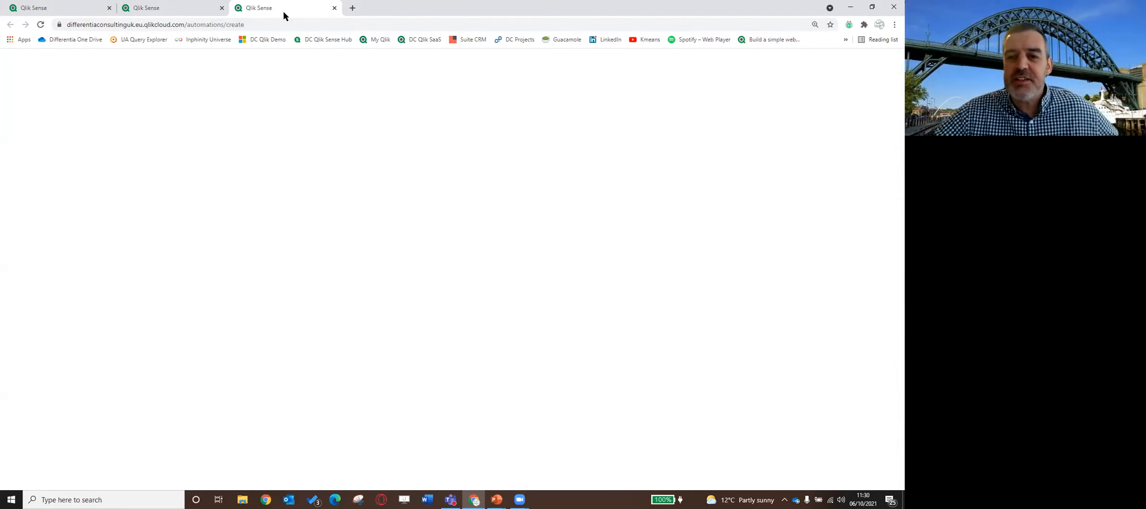
left_click(296, 145)
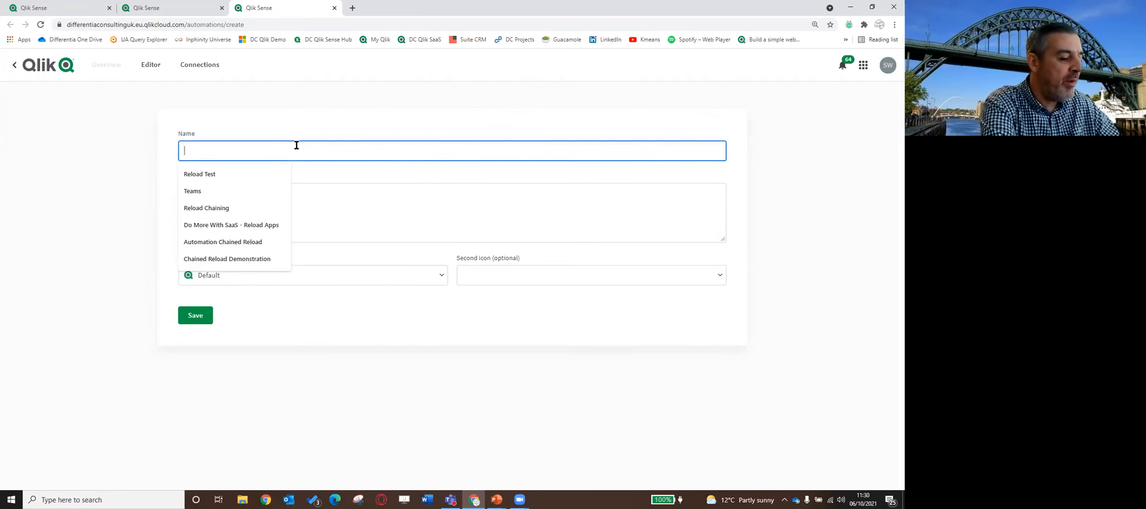
type("CHained Rel")
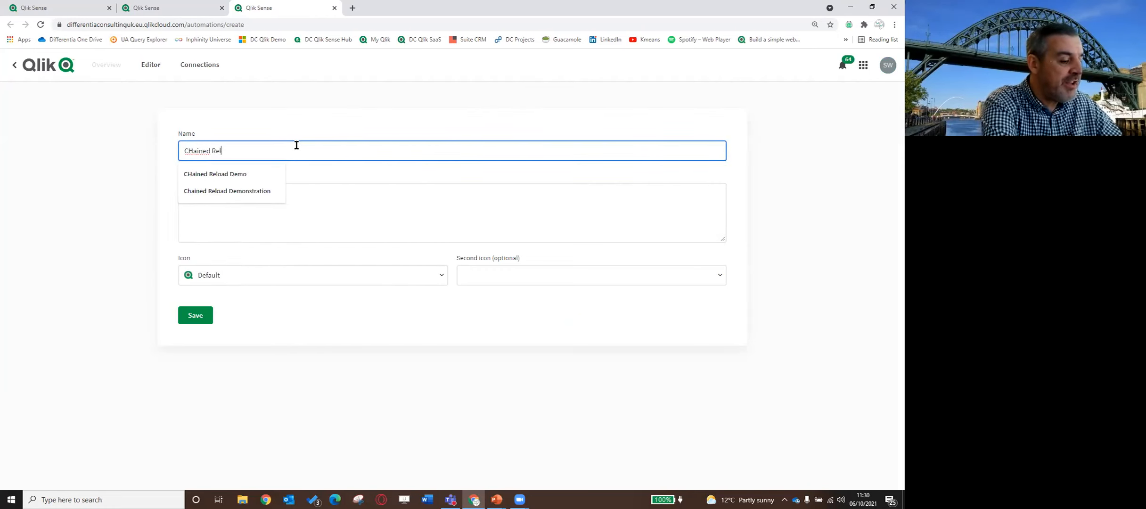
type("oad Demo")
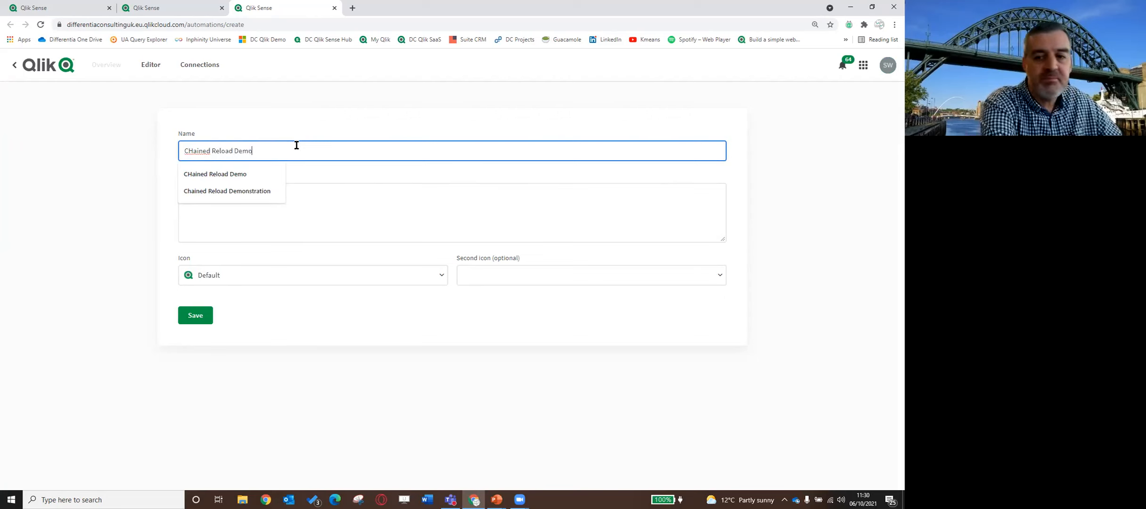
left_click(249, 234)
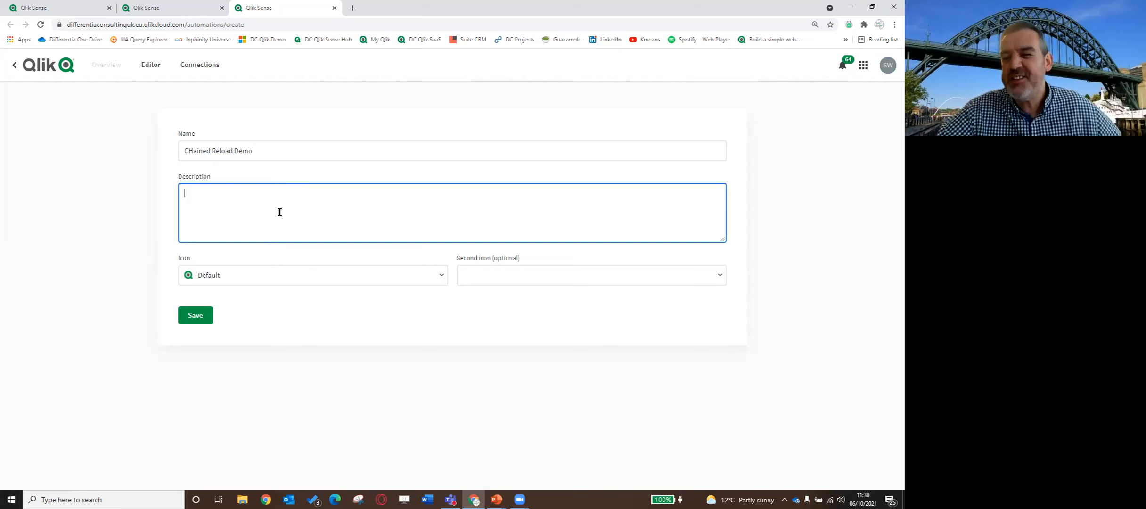
left_click(269, 275)
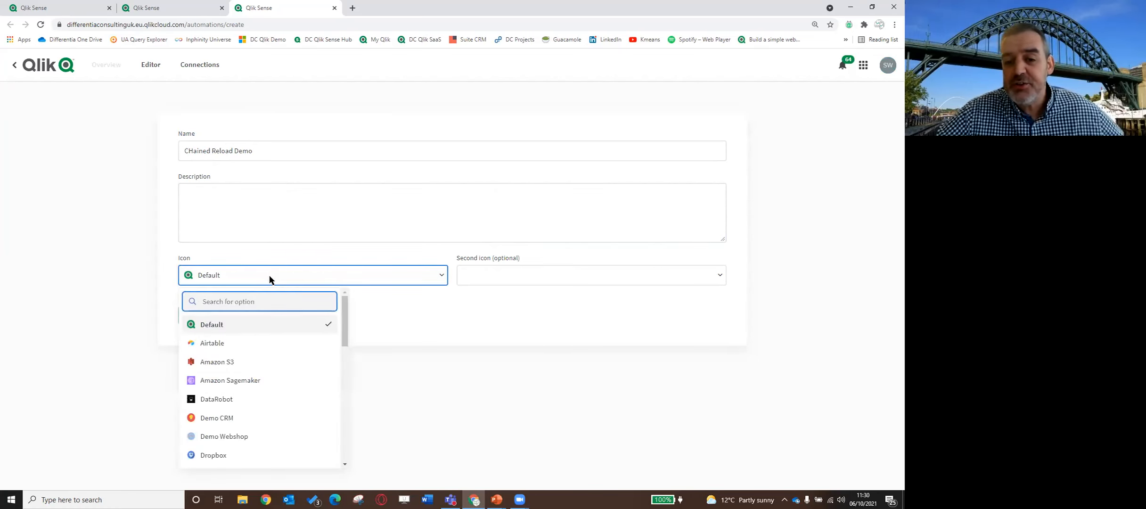
left_click(269, 280)
left_click(504, 282)
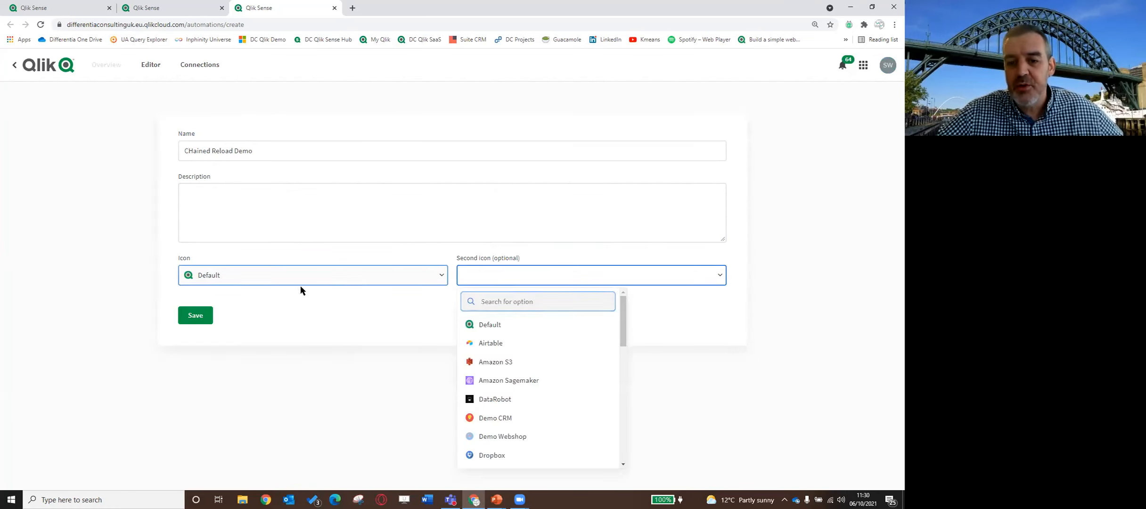
left_click(288, 278)
left_click(198, 314)
left_click(197, 315)
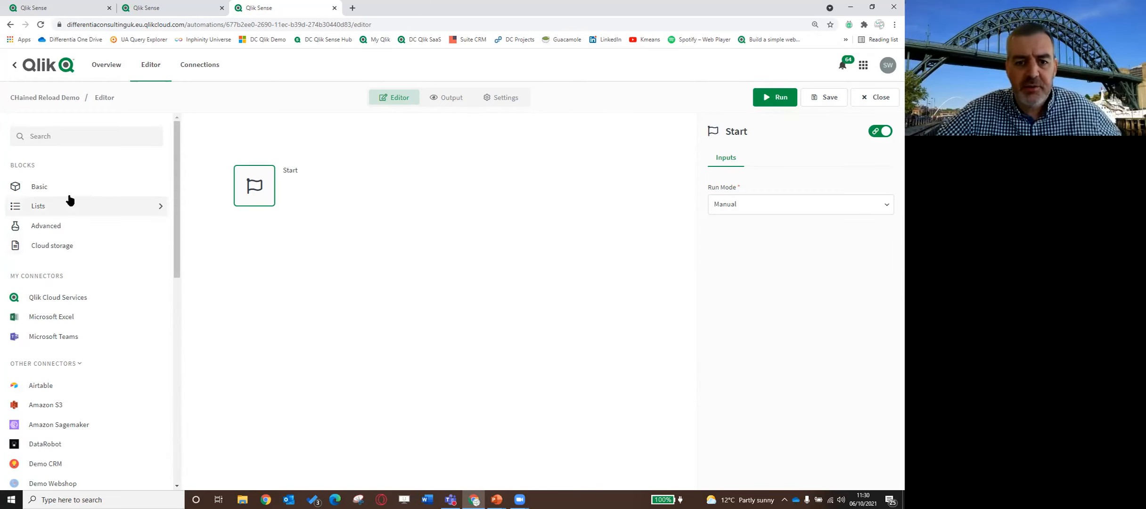
Find the Do Reload block among the Qlik Cloud Services blocks and attach it below the Start block
left_click(71, 298)
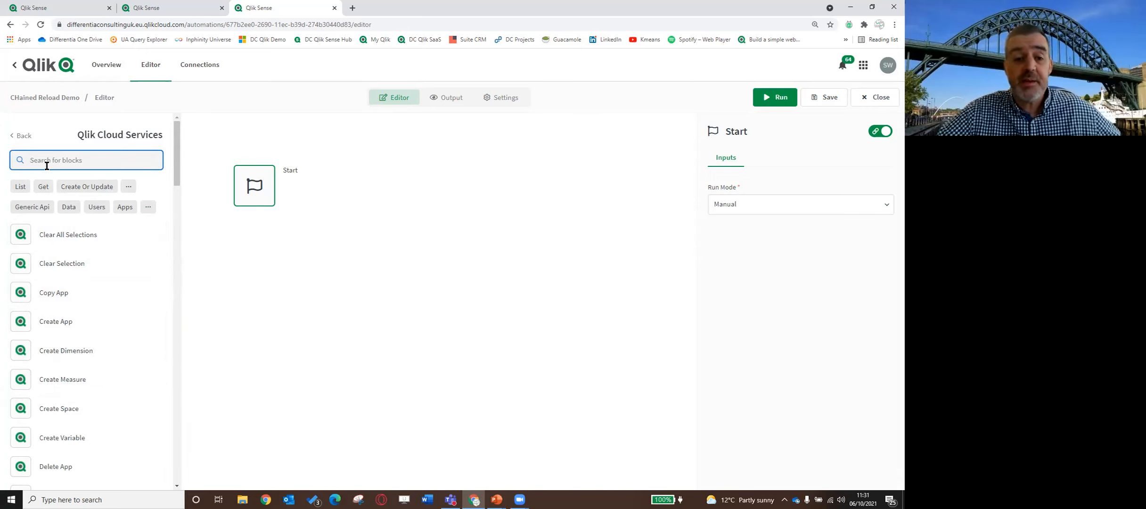
type("reloa")
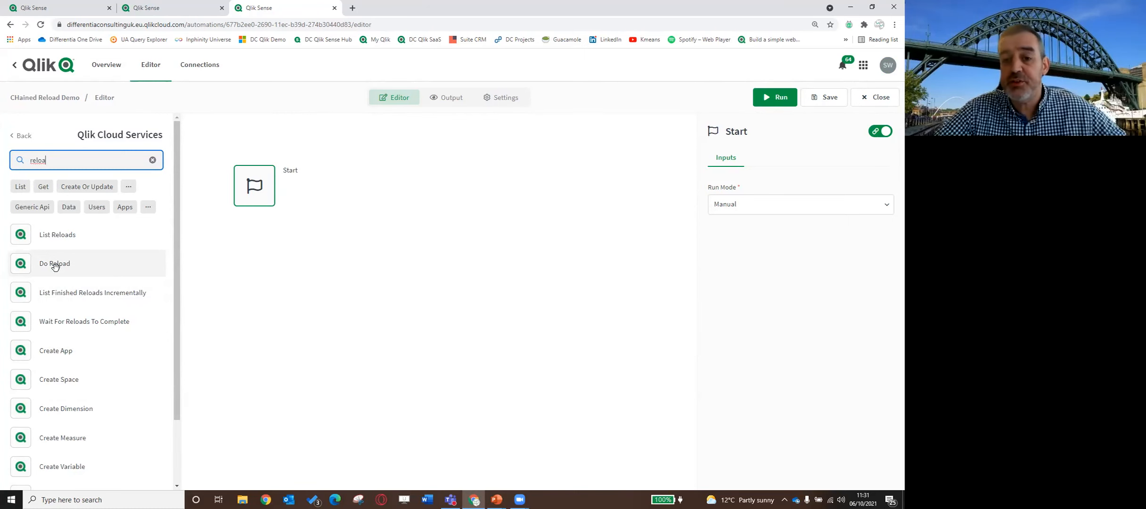
left_click_drag(55, 265, 249, 225)
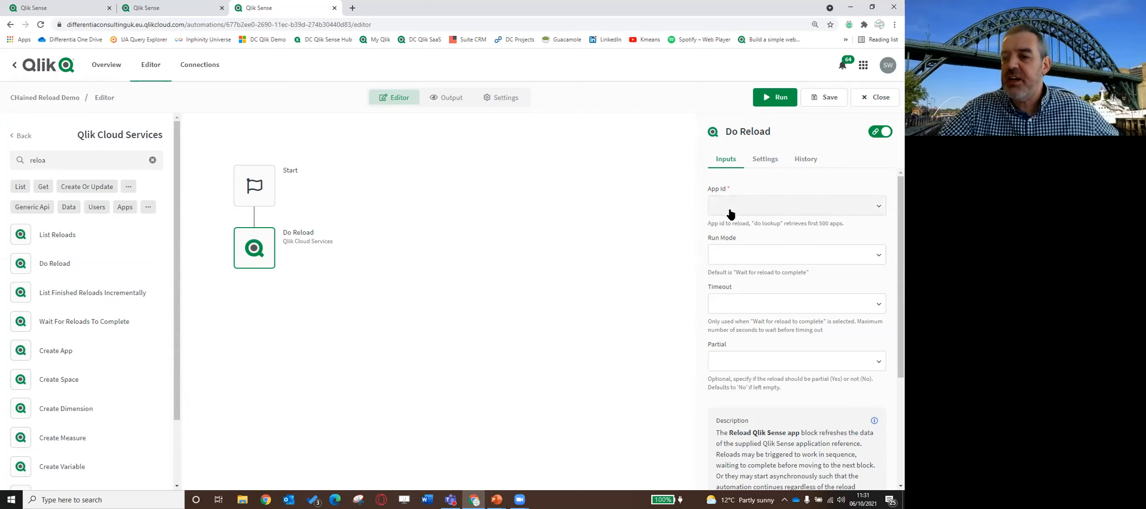
Look up the Transform Data Layer app and set it as the Do Reload block's App Id
left_click(767, 206)
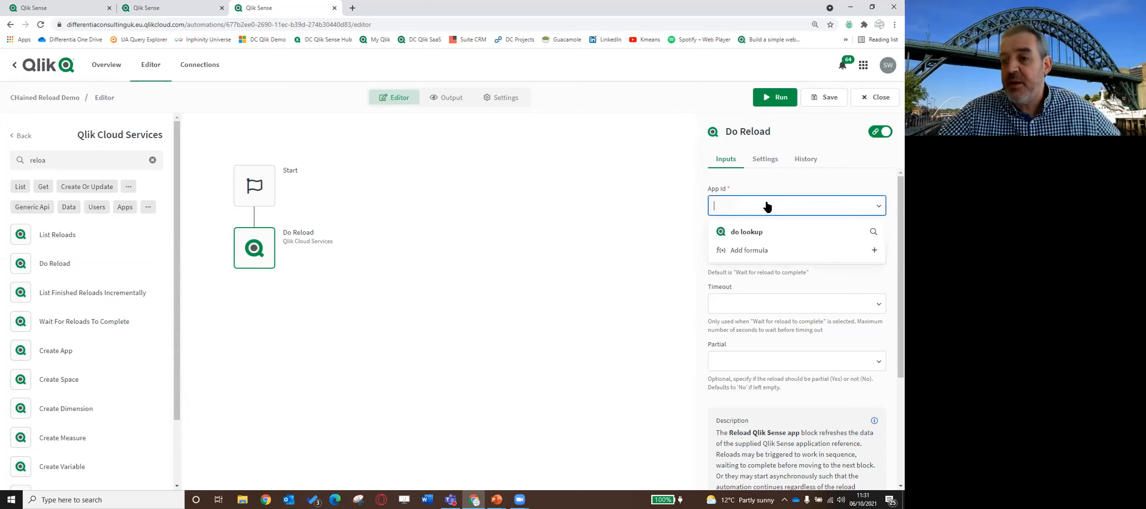
left_click(755, 232)
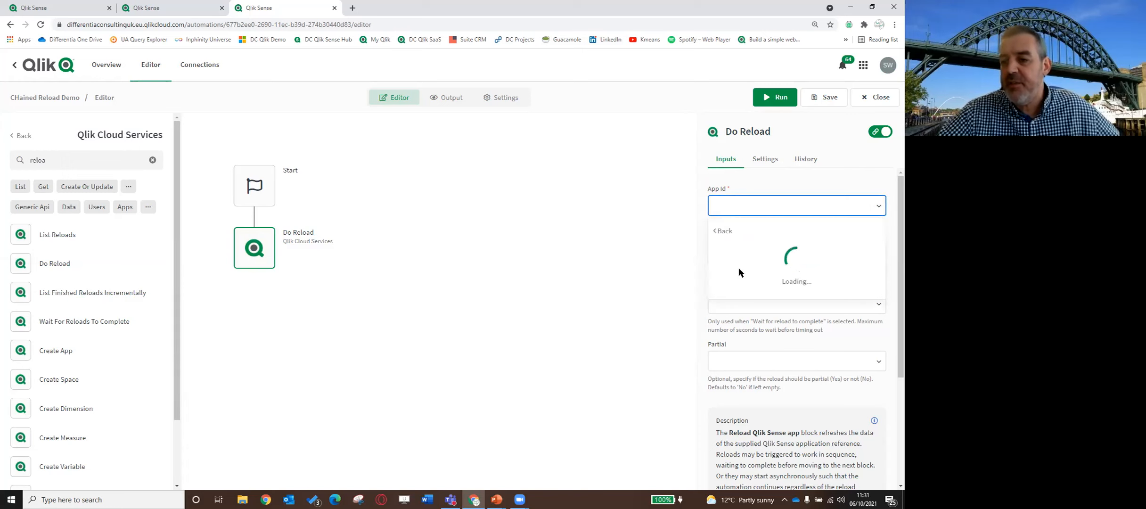
left_click(752, 255)
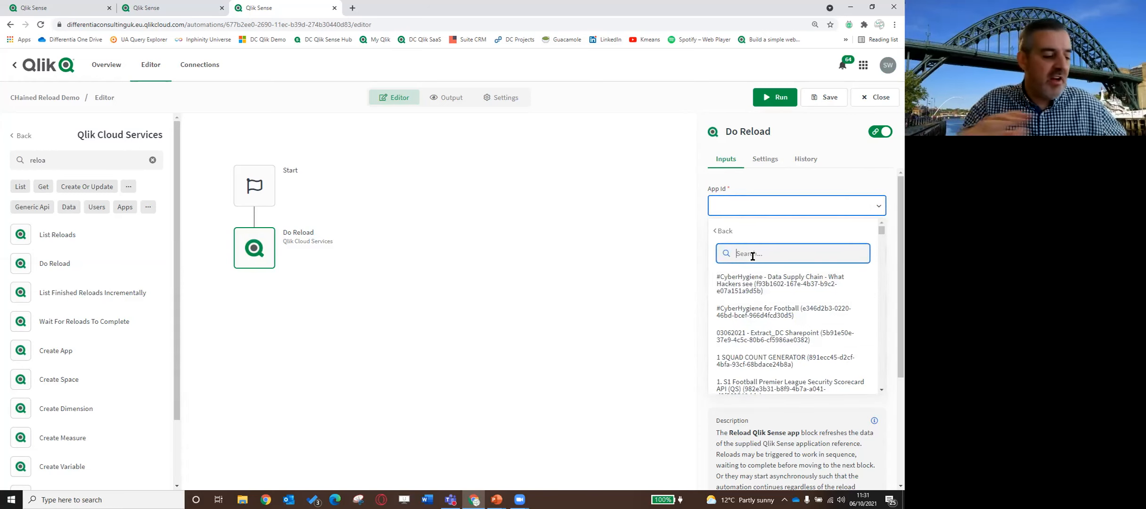
type("trans")
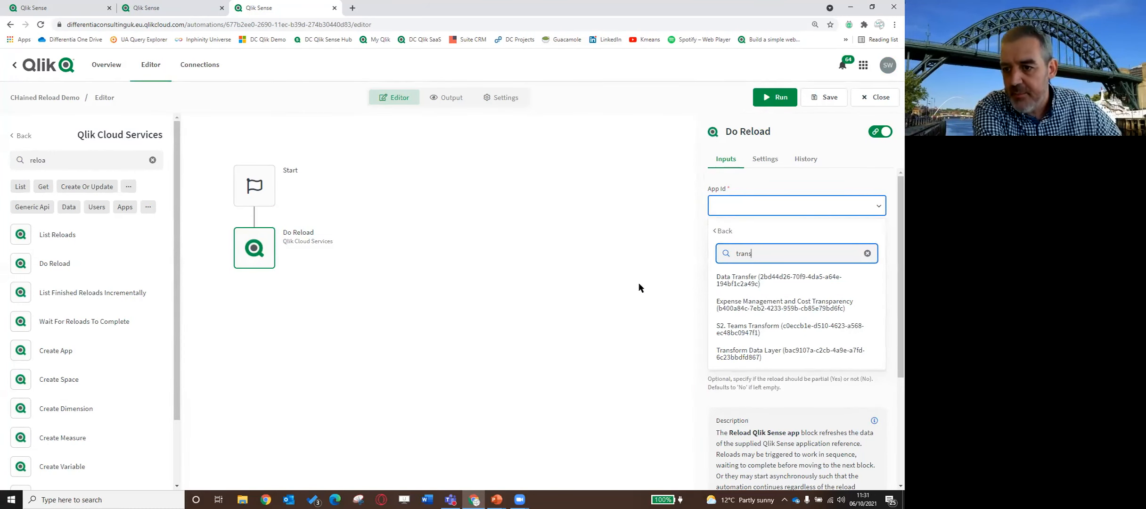
type("for")
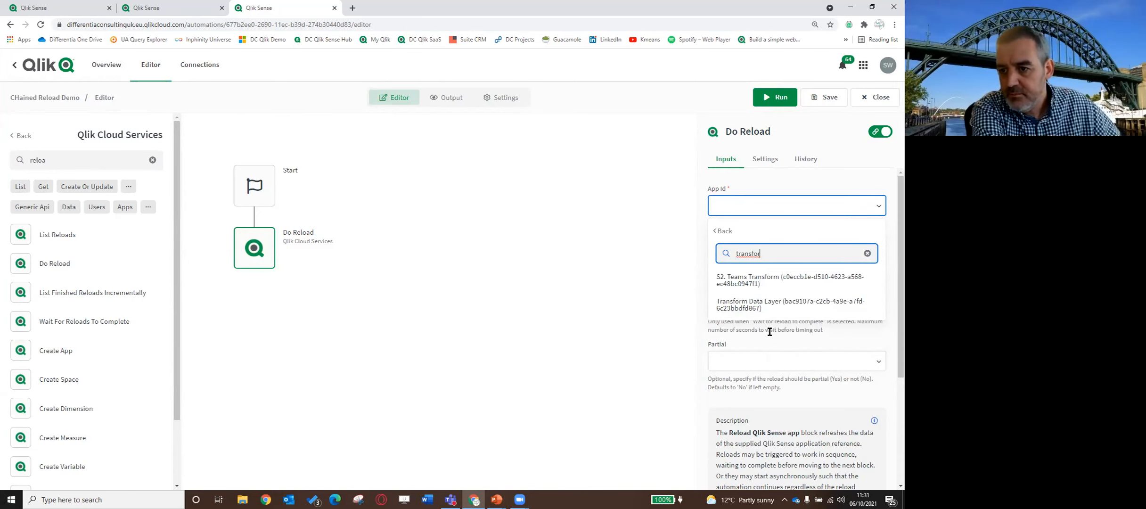
left_click(725, 305)
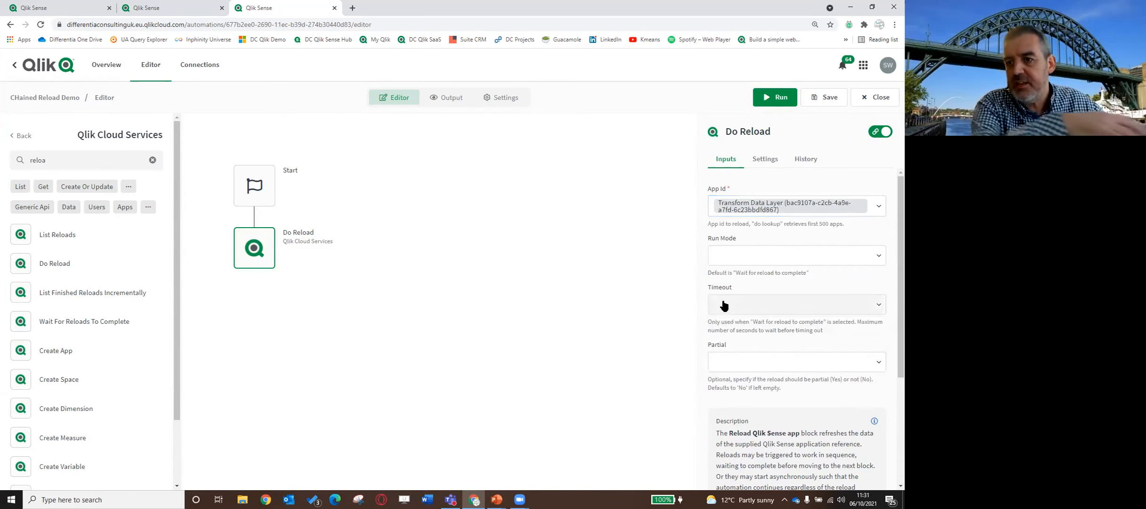
Set the Do Reload block's run mode to "Wait for reload to complete", leaving the timeout empty
left_click(753, 262)
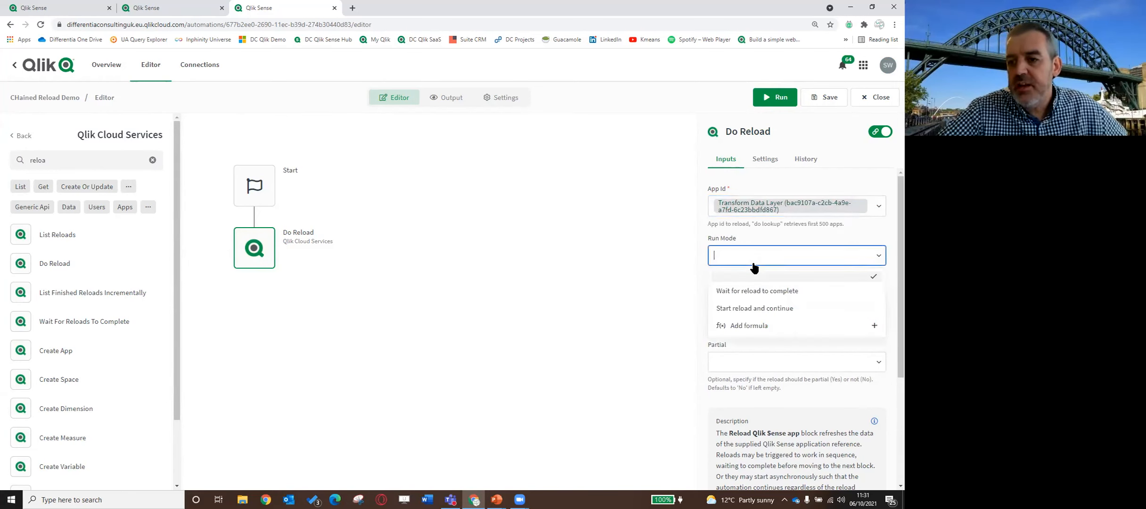
left_click(742, 292)
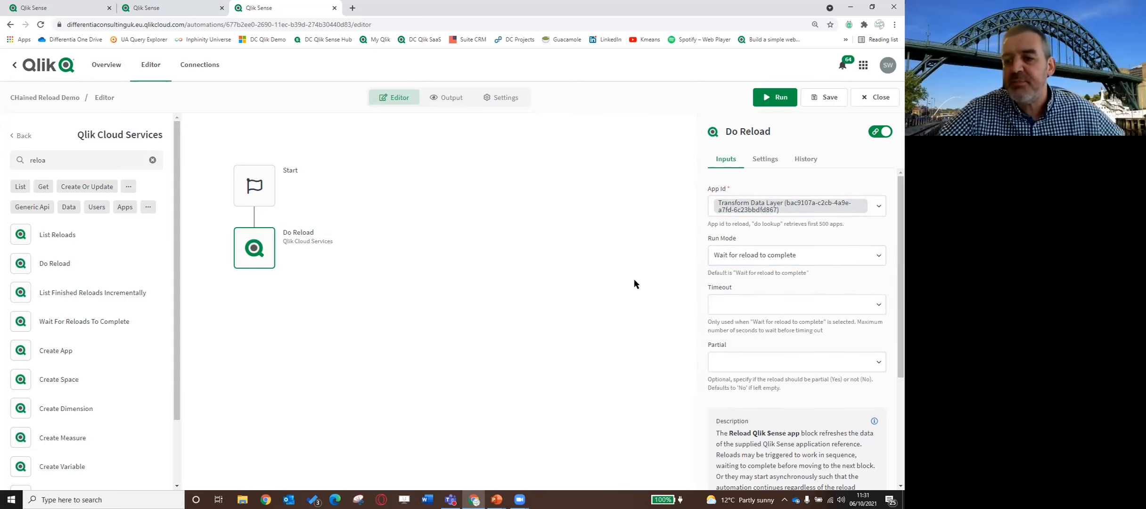
left_click(749, 302)
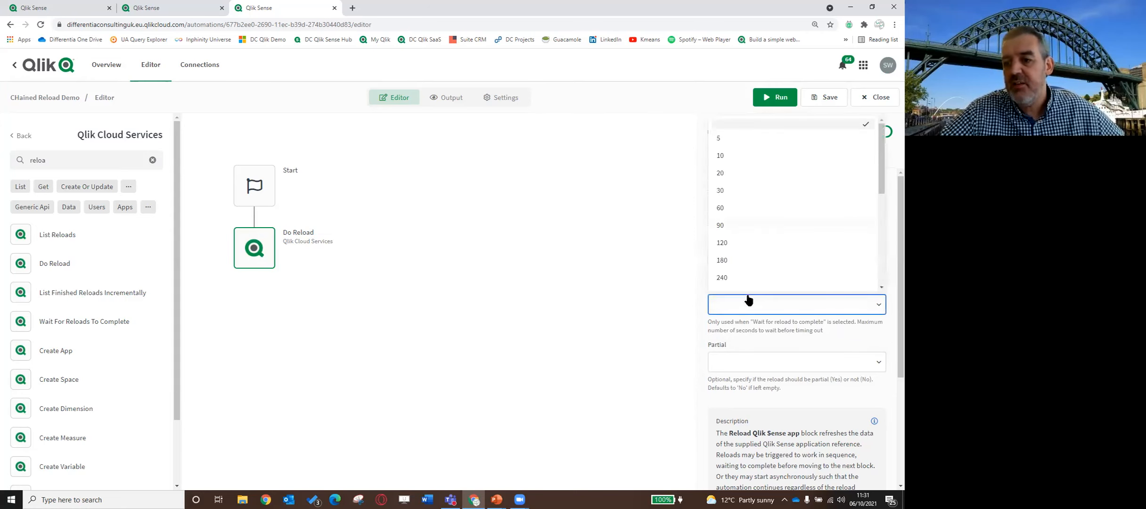
left_click(634, 268)
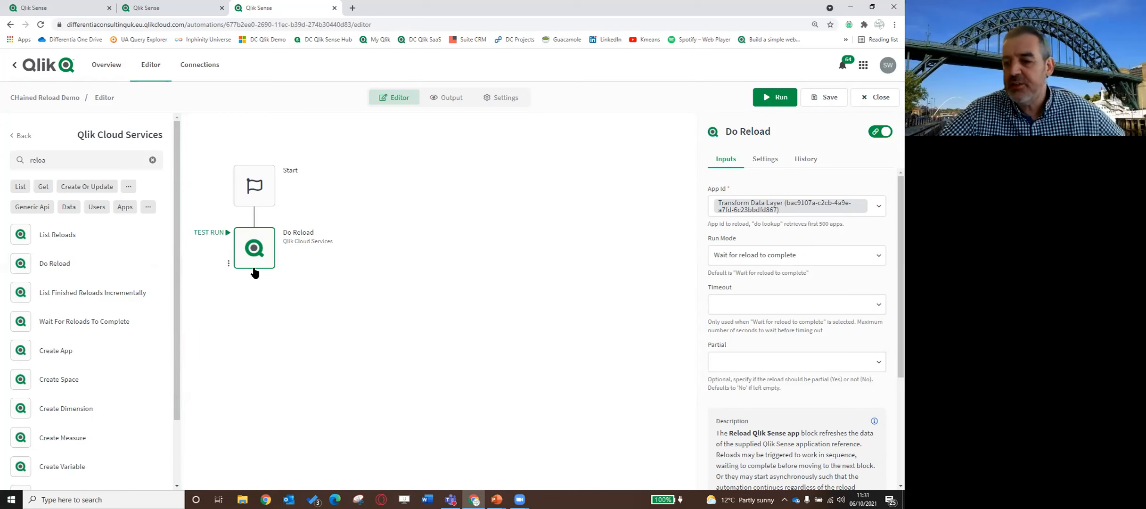
Attach a second Do Reload block below the first, for the San Francisco Wireless Towers app with run mode "Wait for reload to complete"
left_click_drag(59, 264, 243, 285)
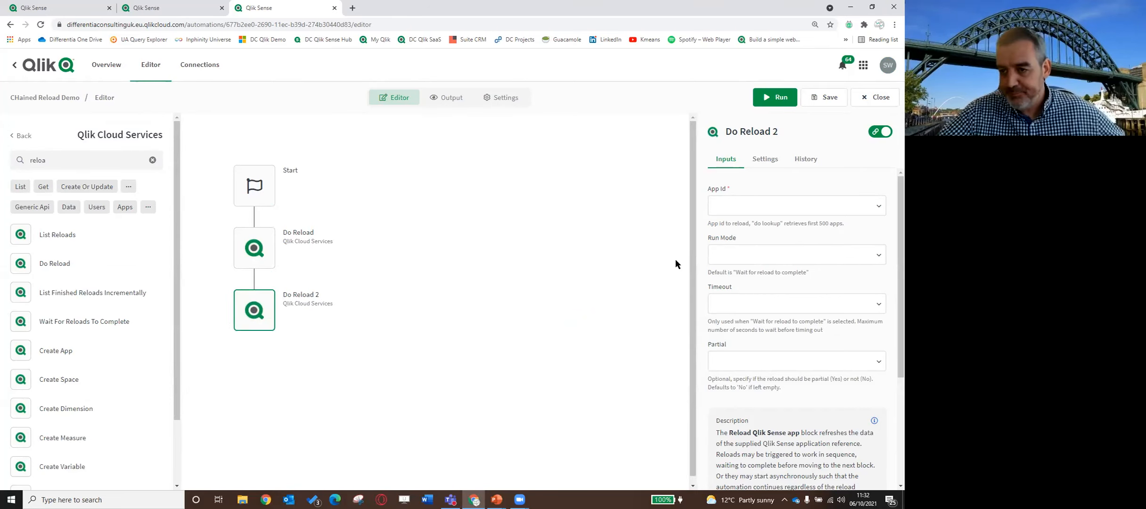
left_click(737, 206)
left_click(747, 232)
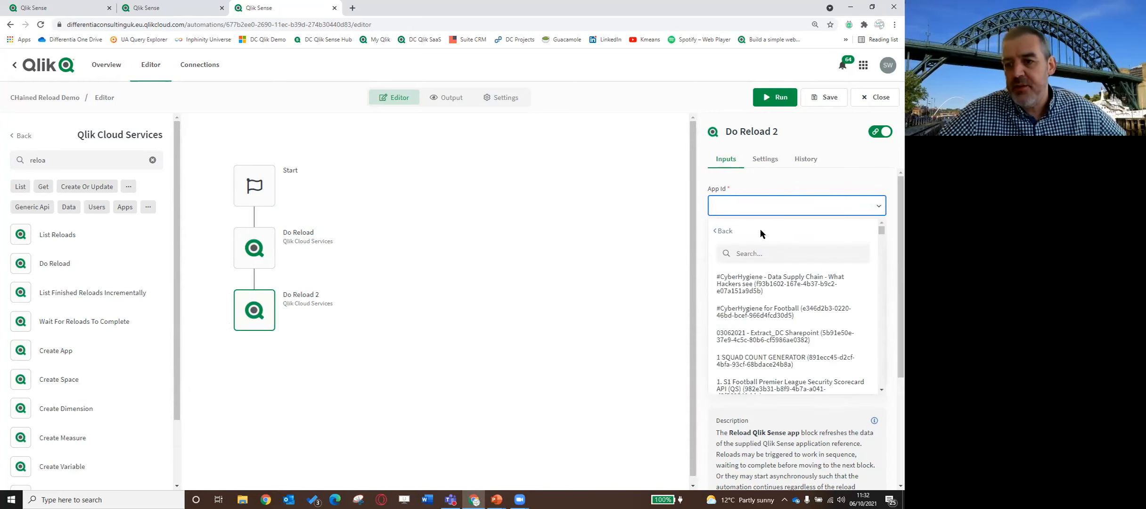
left_click(758, 254)
type("s")
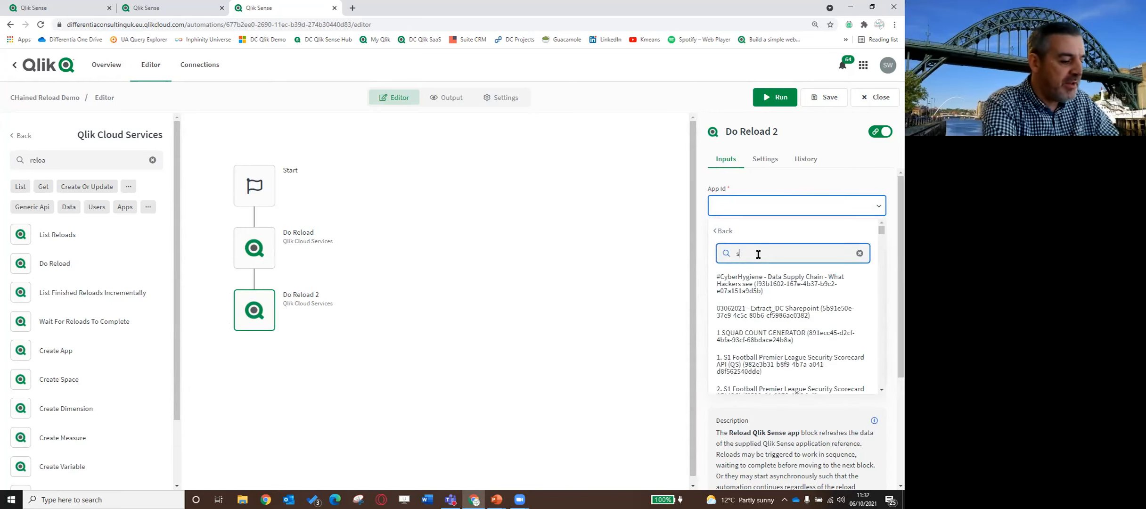
type("an francisco")
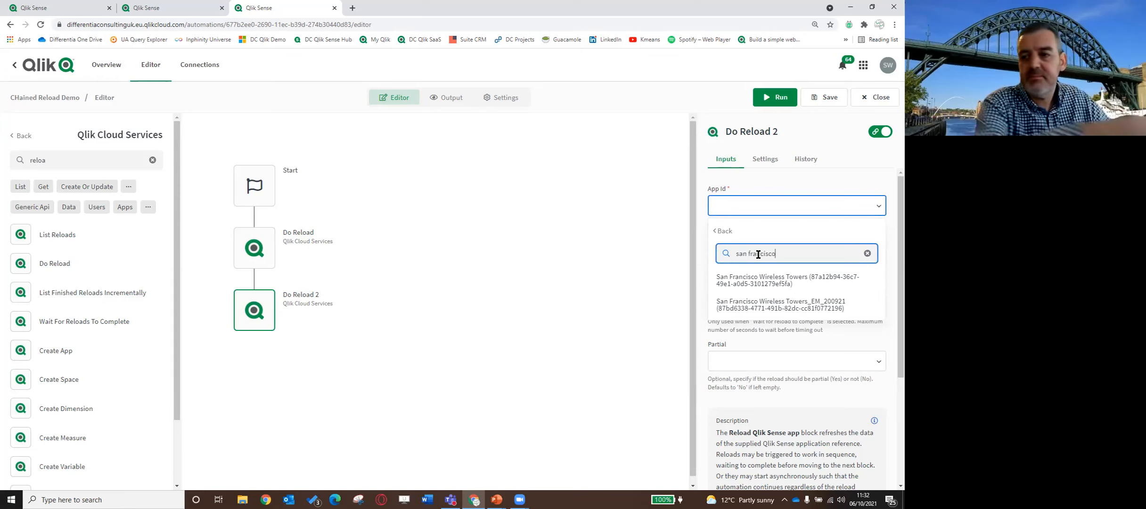
left_click(740, 283)
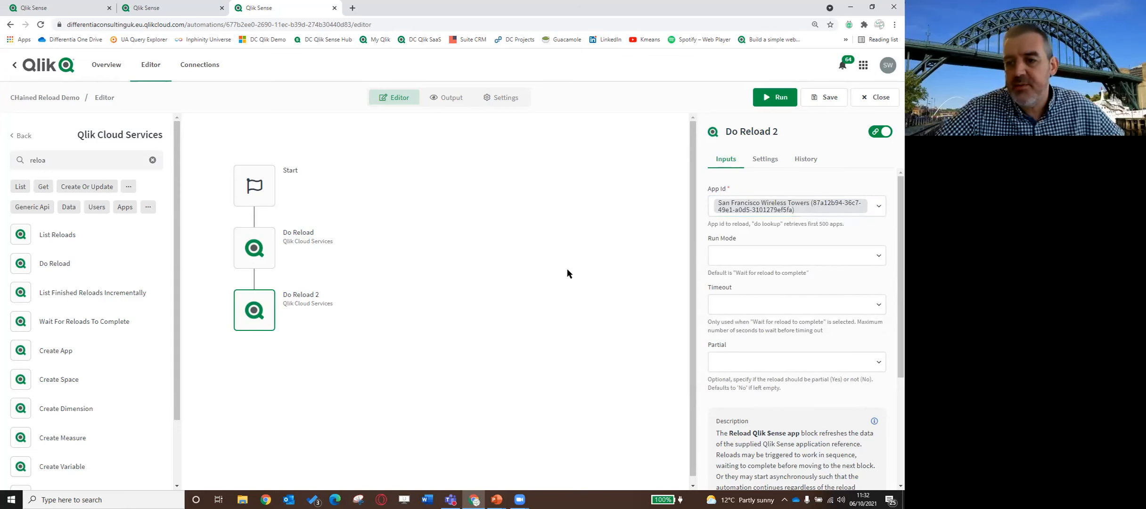
left_click(758, 254)
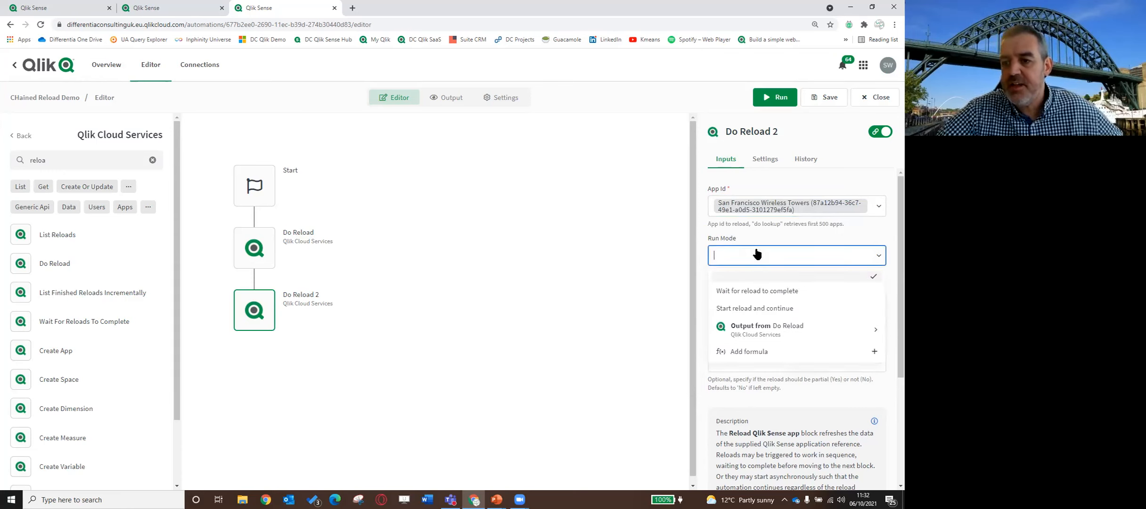
left_click(745, 291)
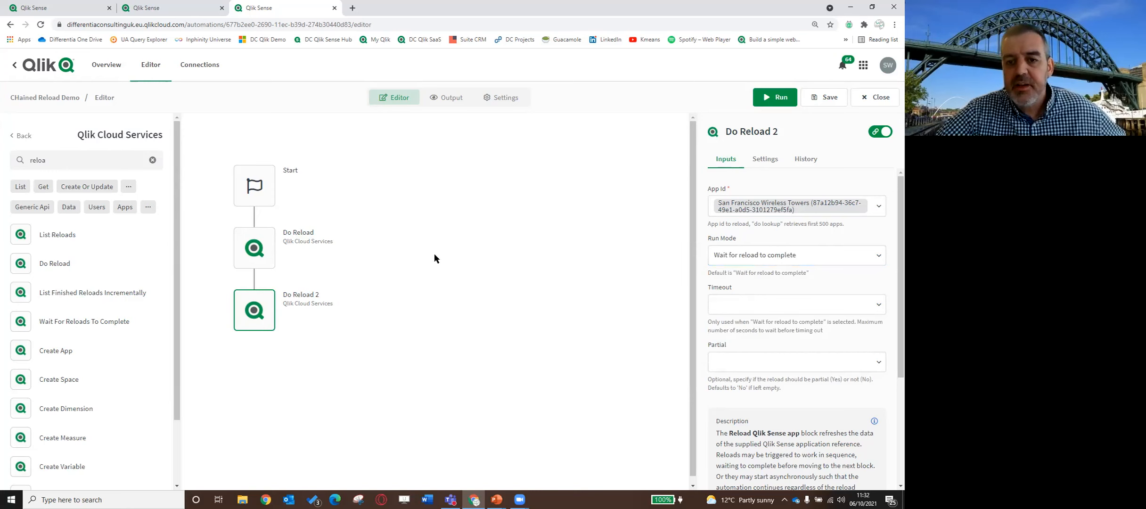
Add the comment "Extract initial data and store as QVD" to the first Do Reload block and save it
left_click(229, 267)
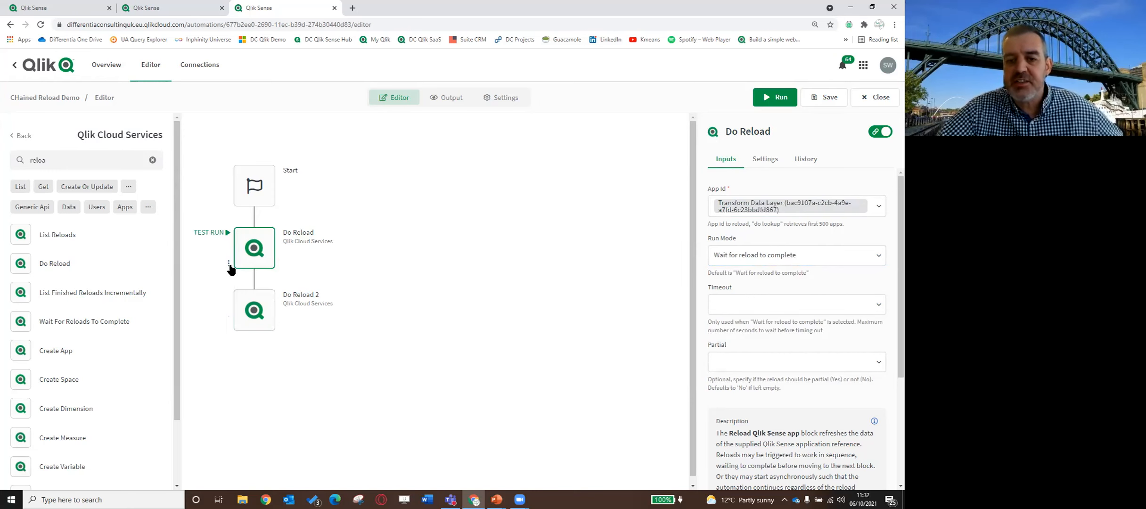
left_click(229, 265)
left_click(280, 326)
left_click(378, 167)
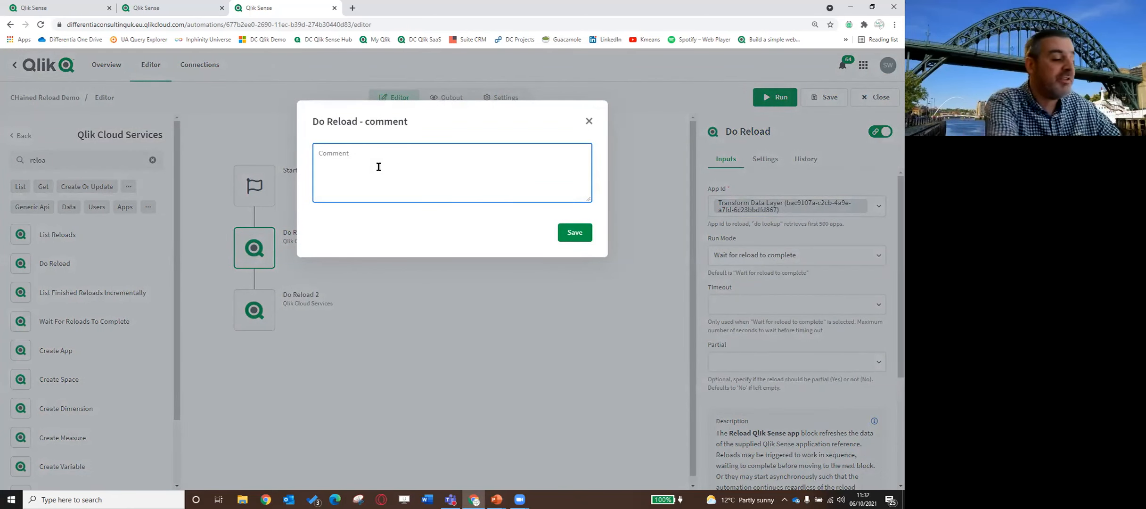
type("Extract ")
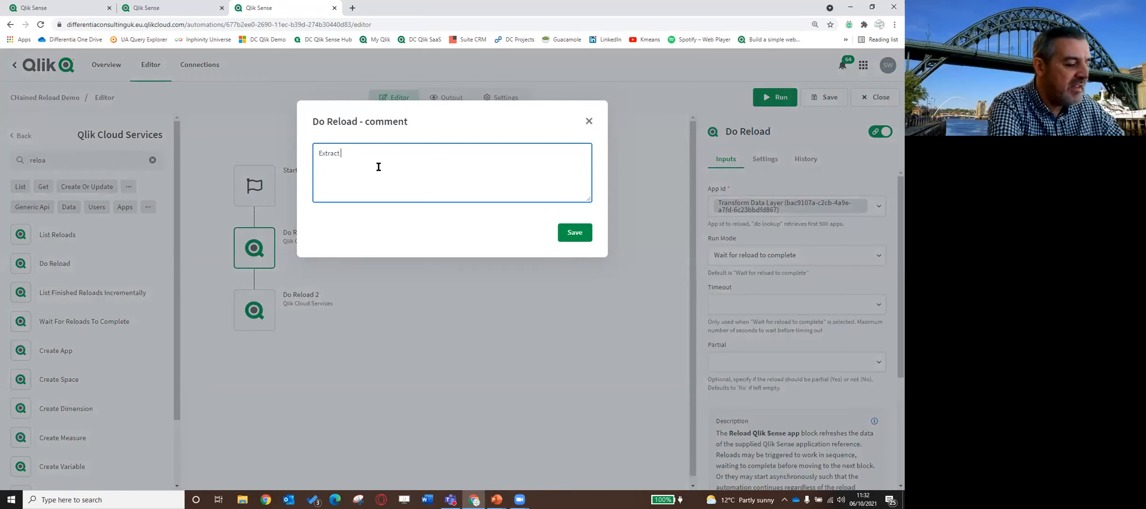
type("initial data ")
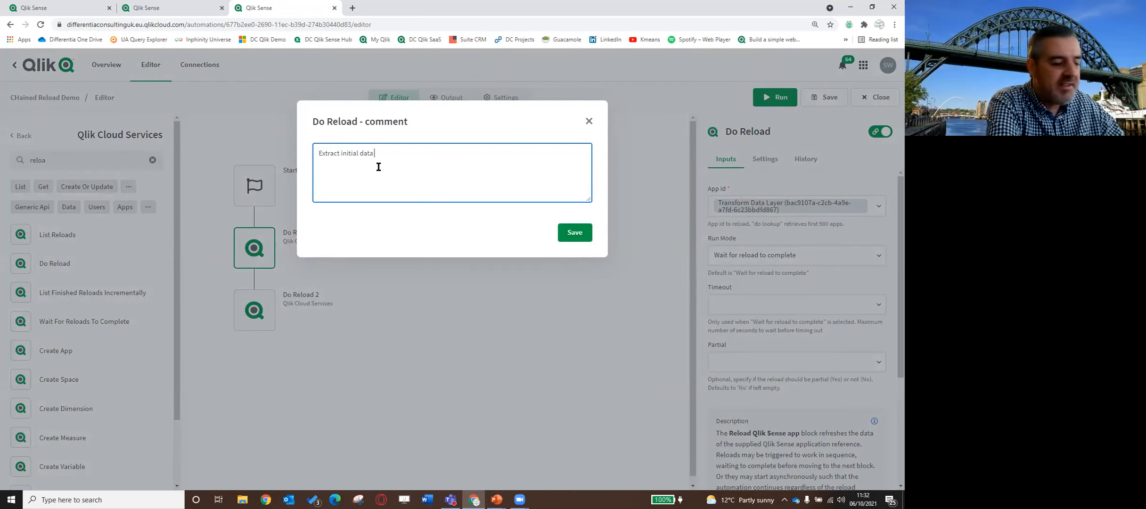
type("and store as QVD")
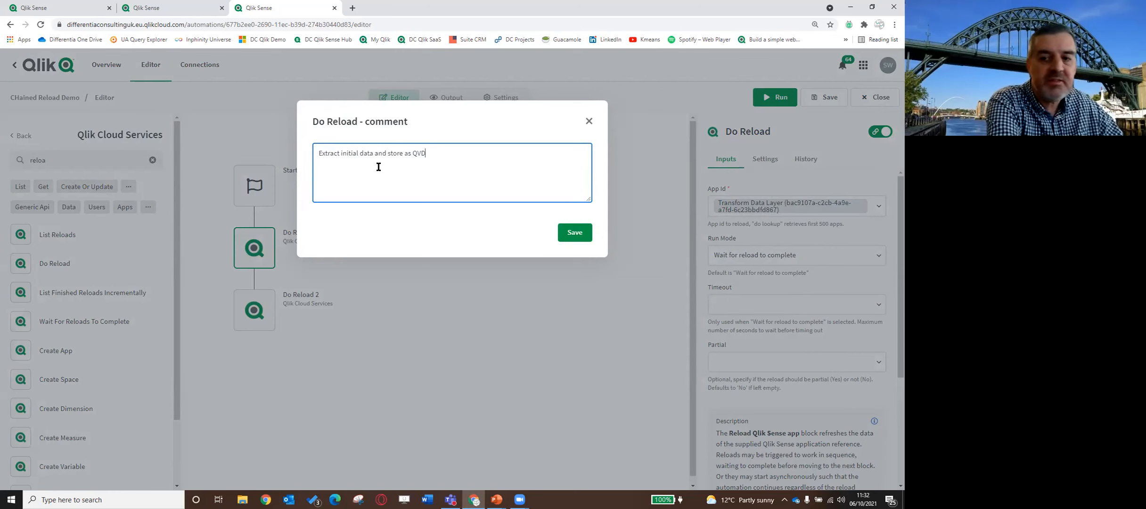
left_click(565, 236)
Add the comment "Reload end user application (San Francisco)" to the Do Reload 2 block and save the comment
left_click(229, 325)
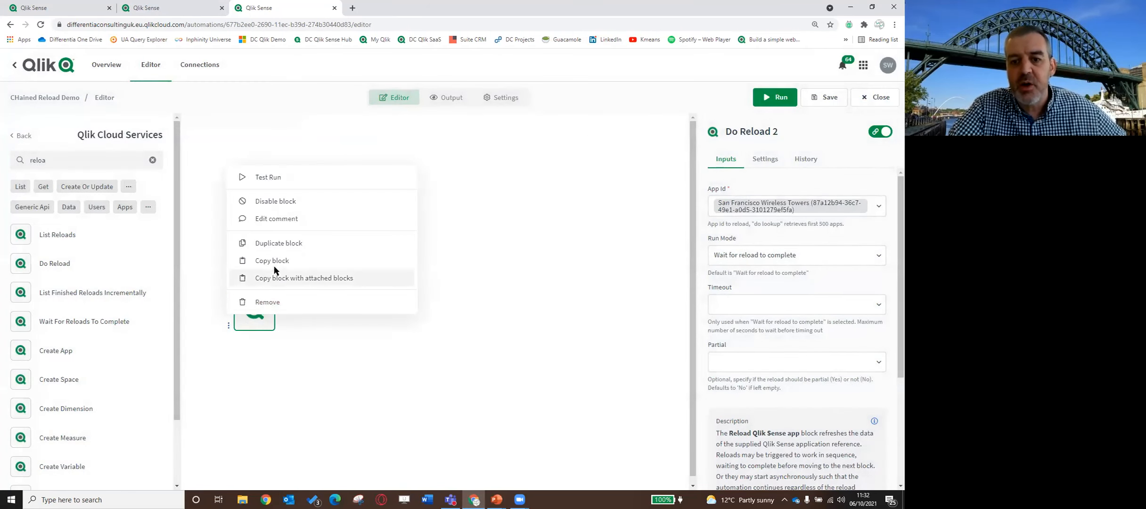
left_click(272, 221)
left_click(351, 164)
type("Reload end ")
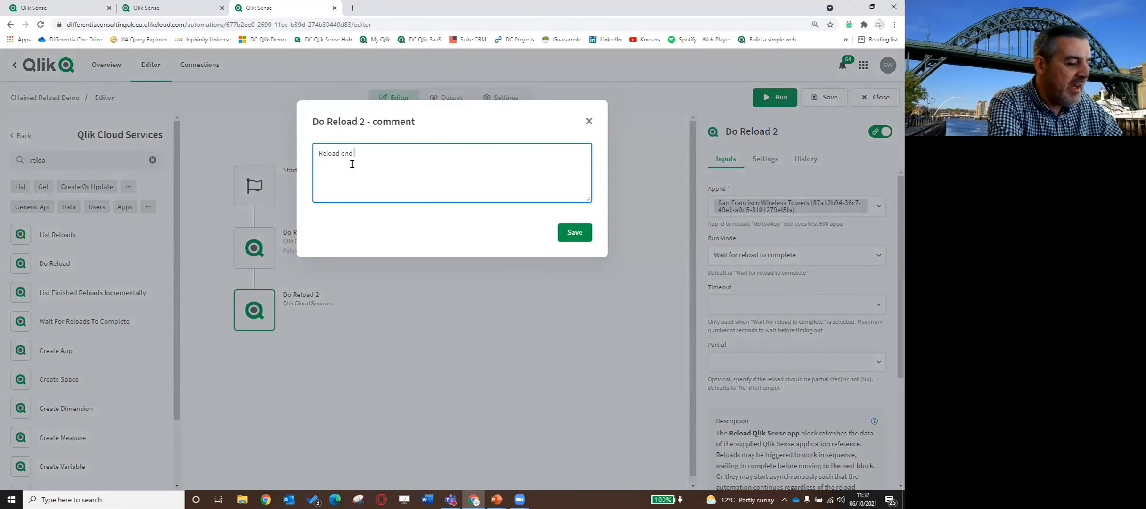
type("user ap")
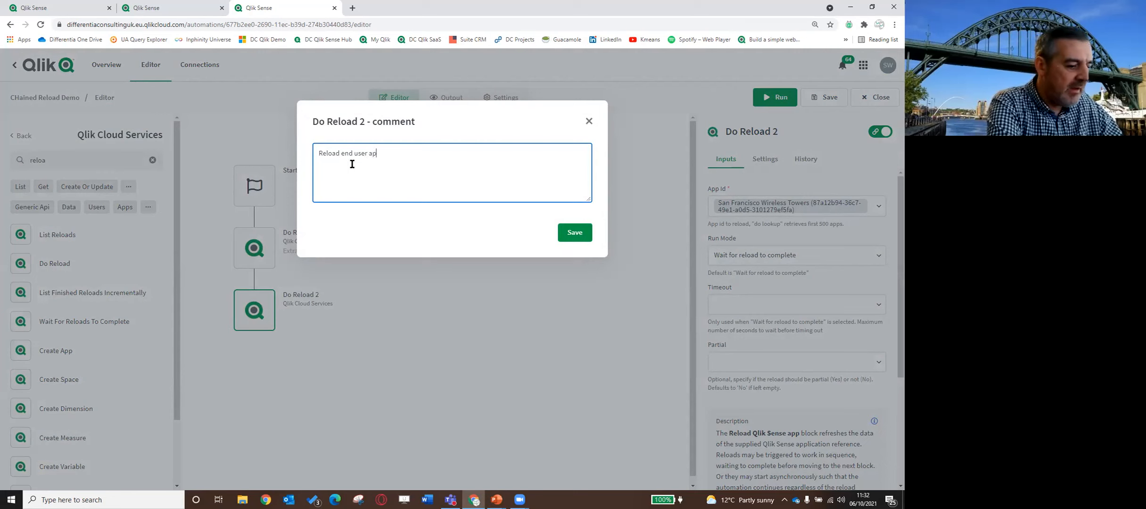
type("plication (San Francisco")
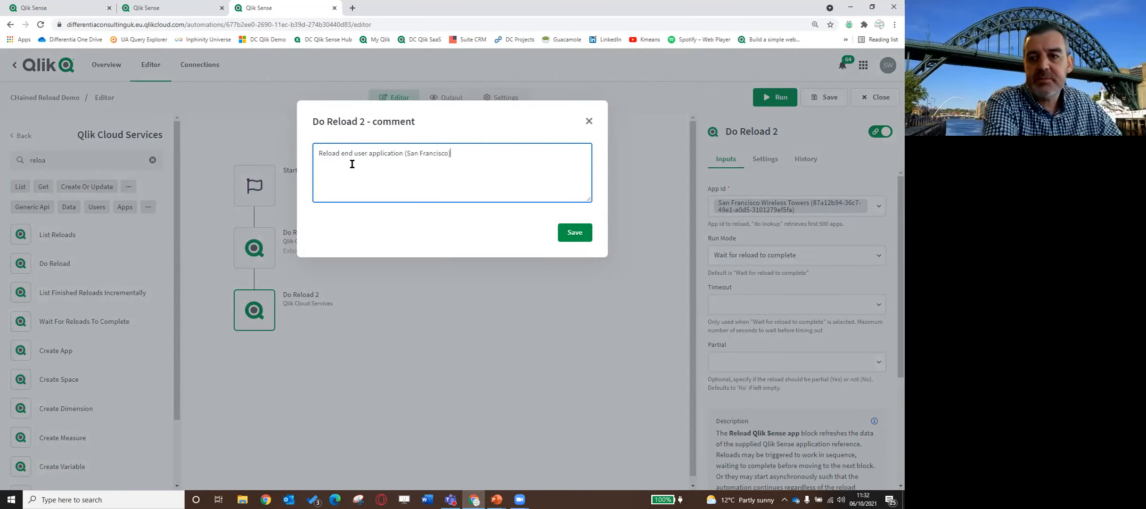
left_click(586, 237)
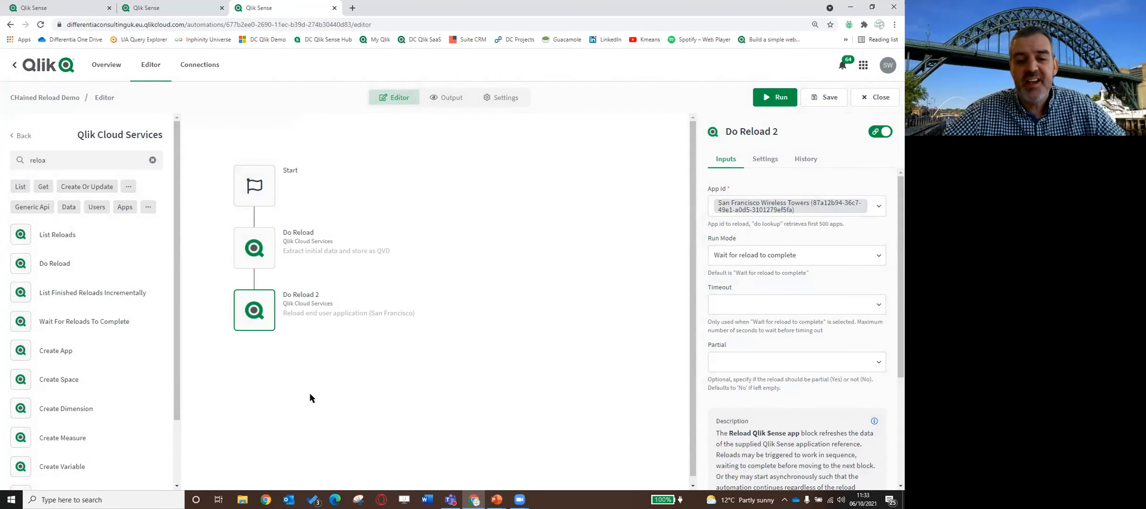
Run the chained reload automation and check the run's start time and duration
mouse_move(263, 317)
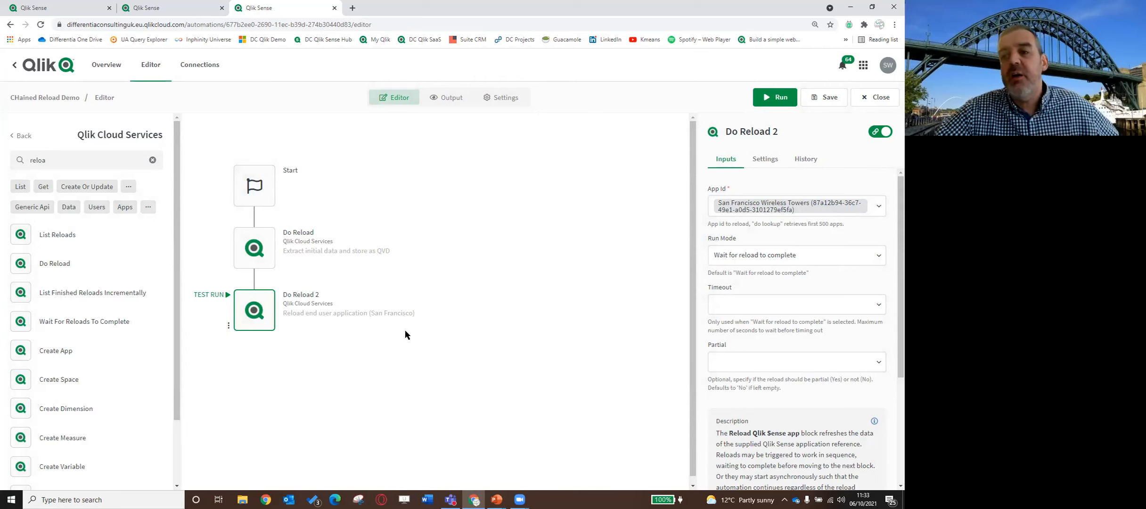
left_click(772, 98)
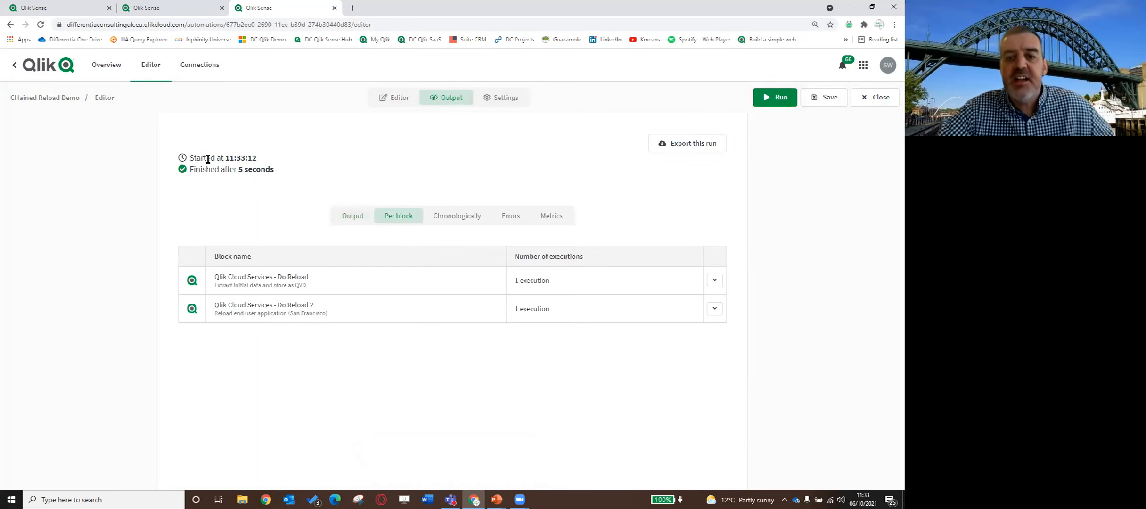
left_click_drag(274, 168, 191, 156)
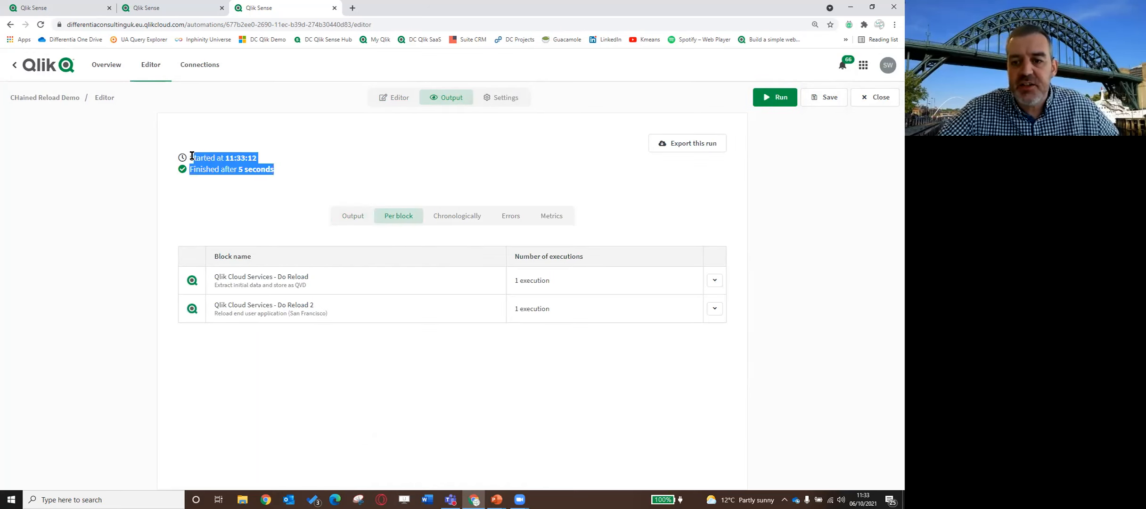
left_click(296, 202)
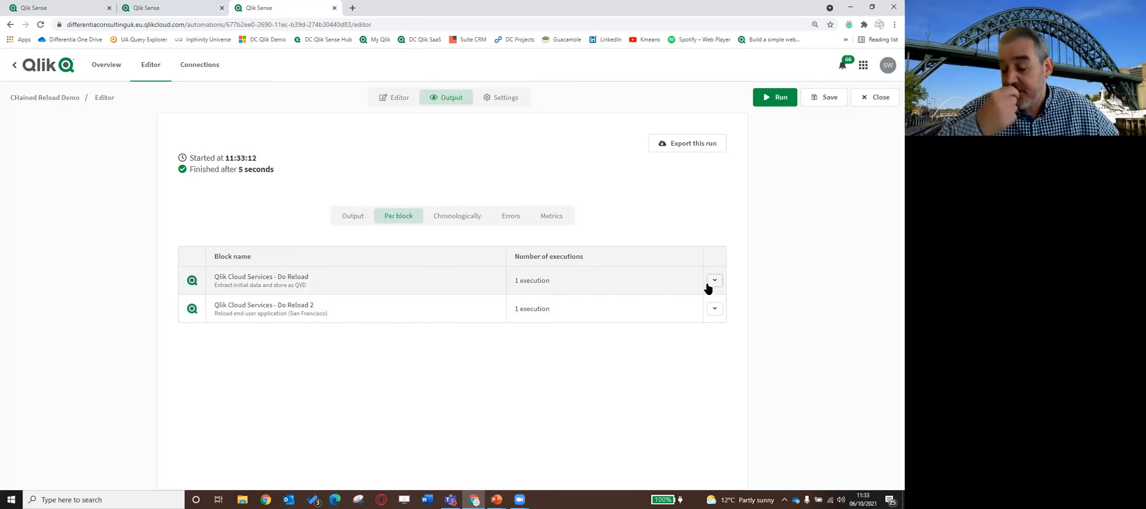
Review the run's chronological block list, errors and data metrics, and save the automation
left_click(447, 220)
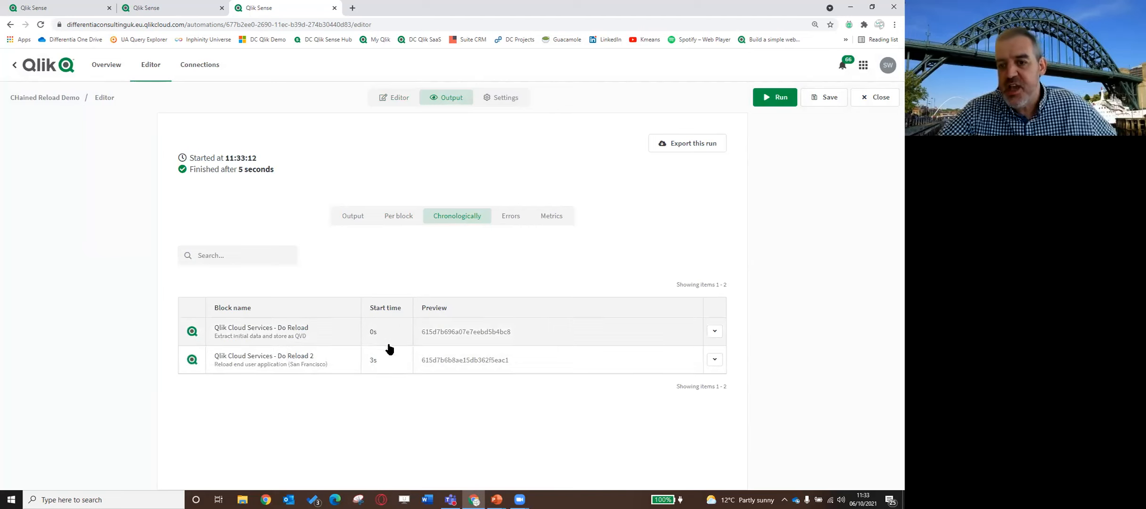
left_click(514, 217)
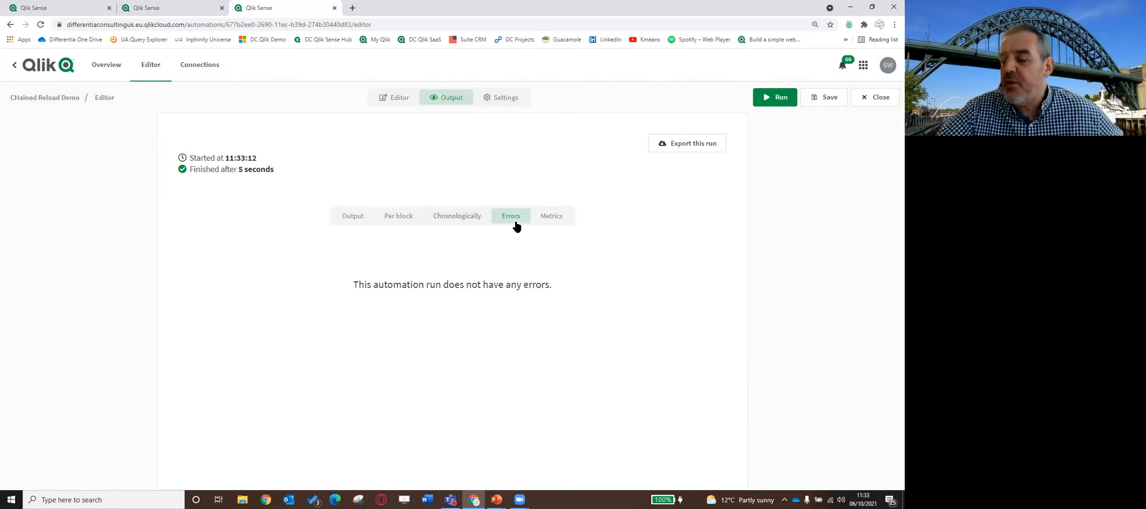
left_click(548, 220)
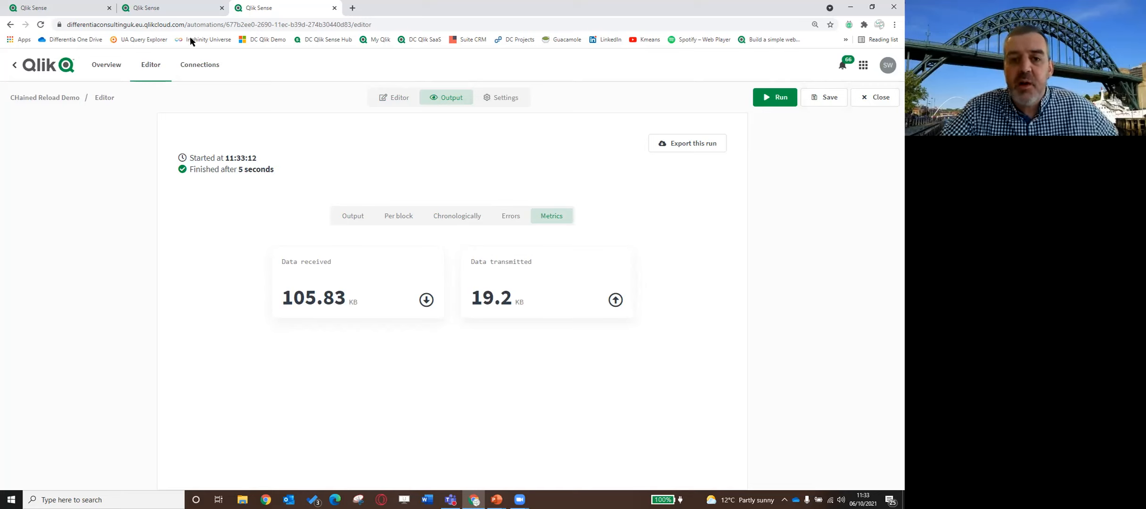
left_click(824, 98)
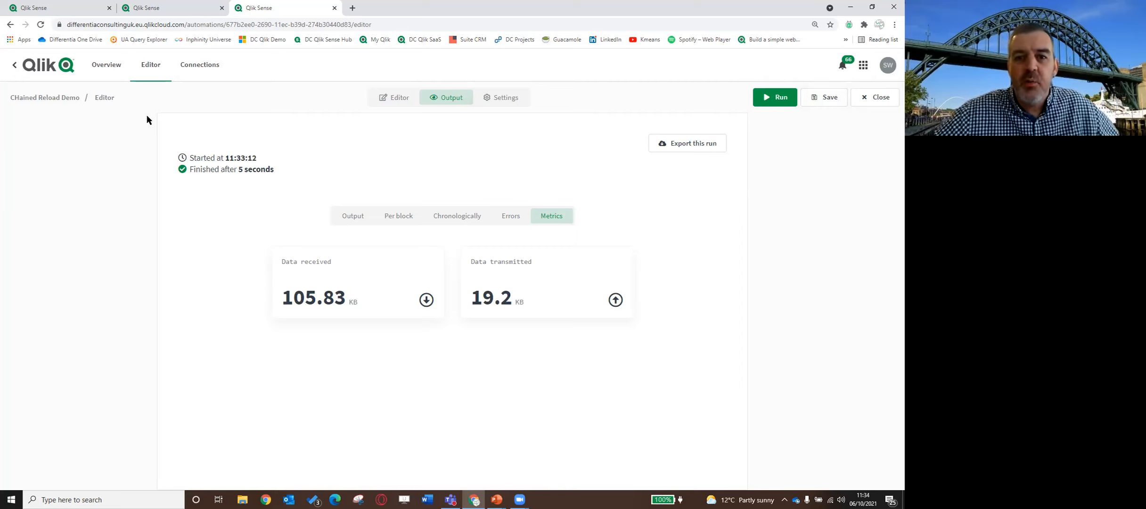
Open the Impact Analysis Demo collection from the hub and check when its QVD files and apps were last updated
left_click(55, 70)
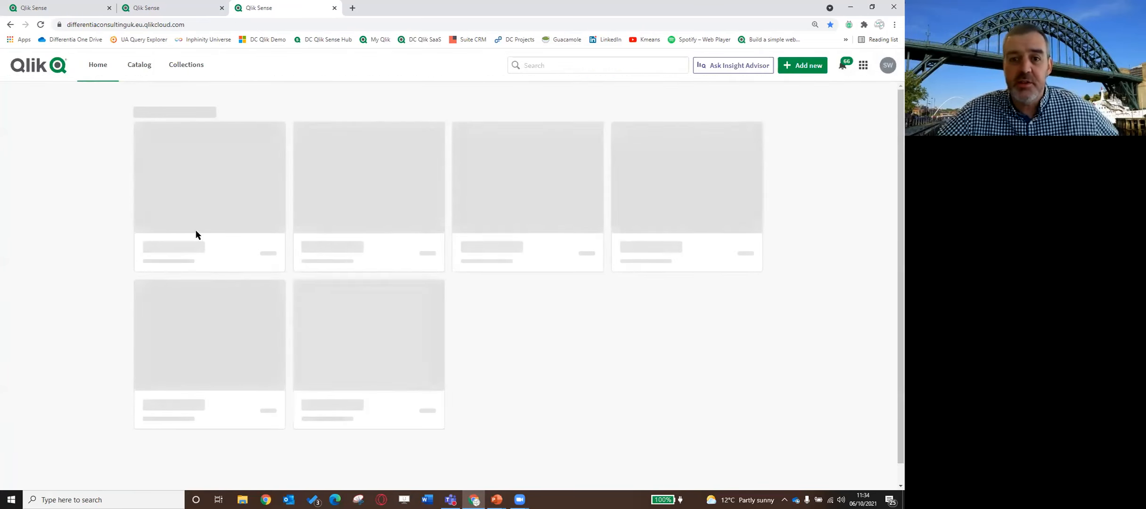
left_click(191, 71)
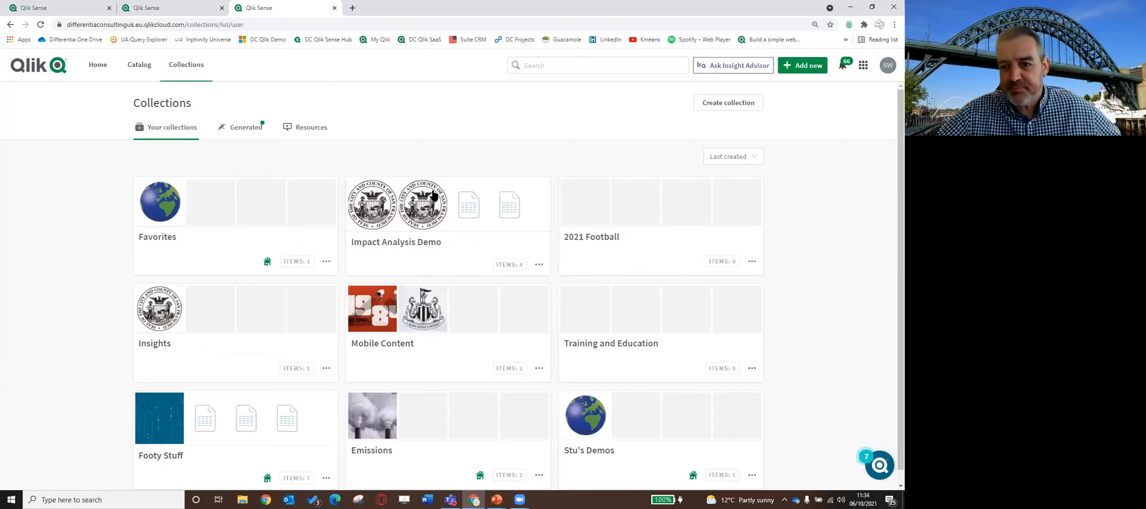
left_click(439, 213)
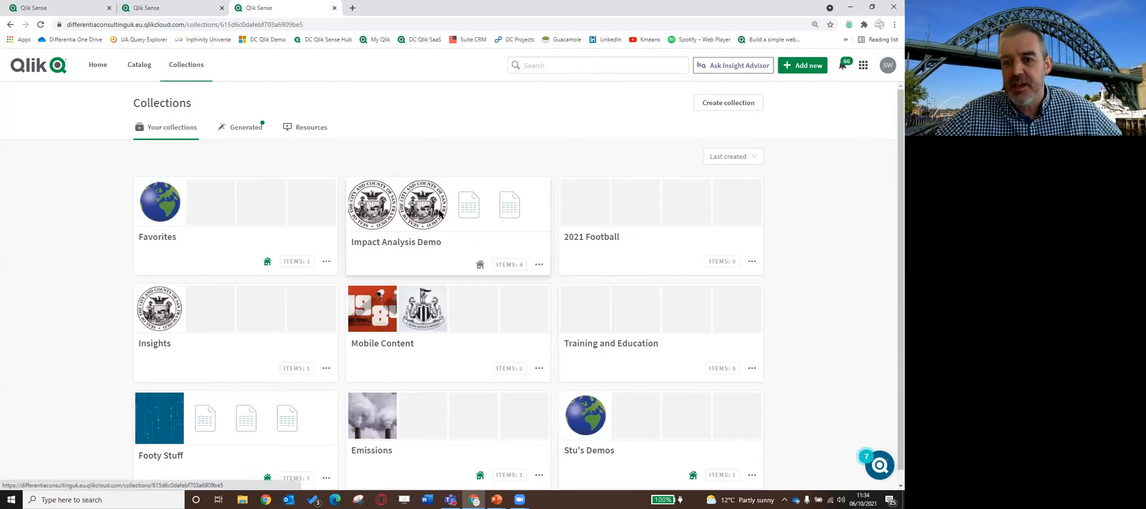
left_click(159, 153)
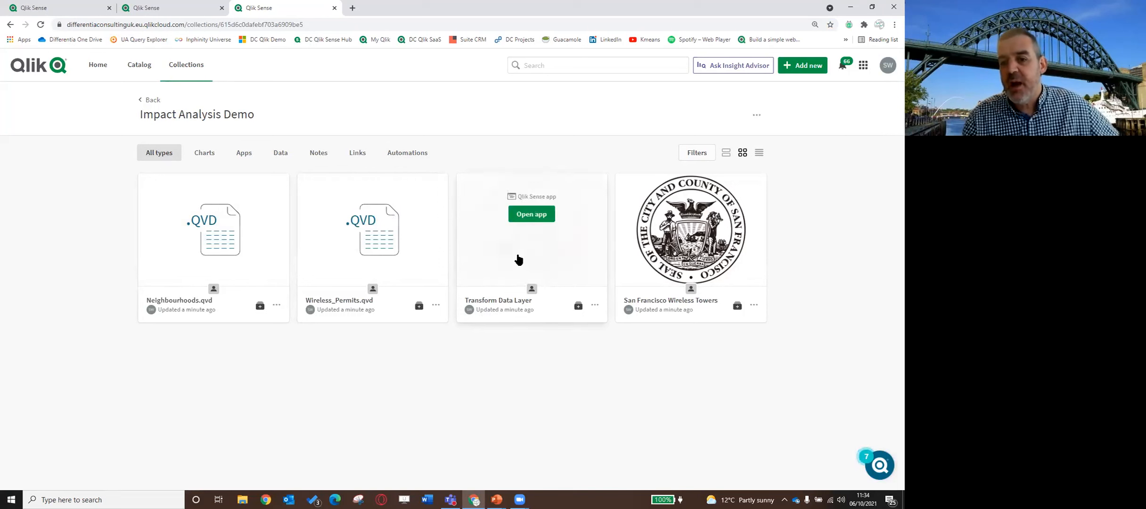
mouse_move(519, 258)
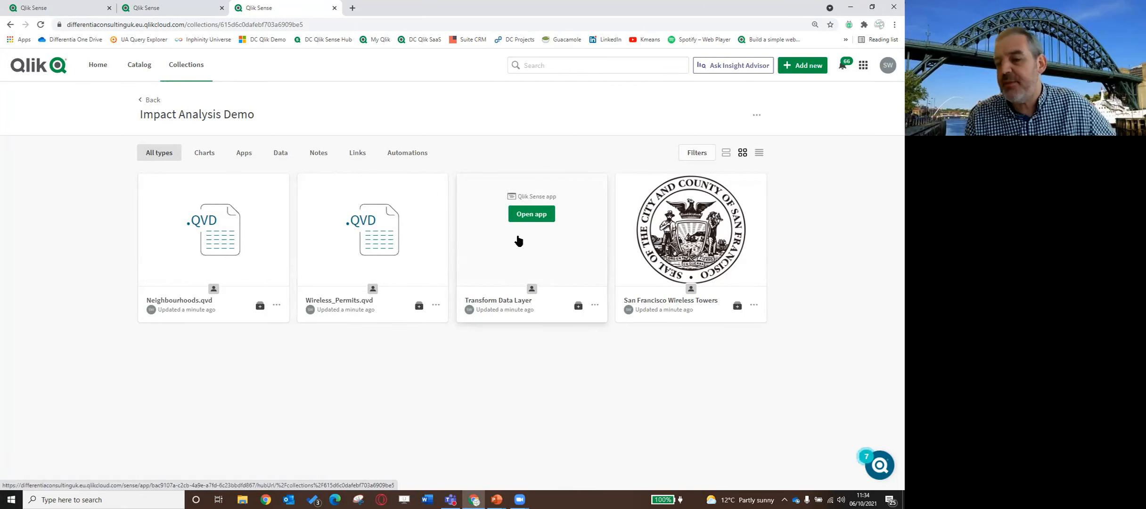
mouse_move(672, 258)
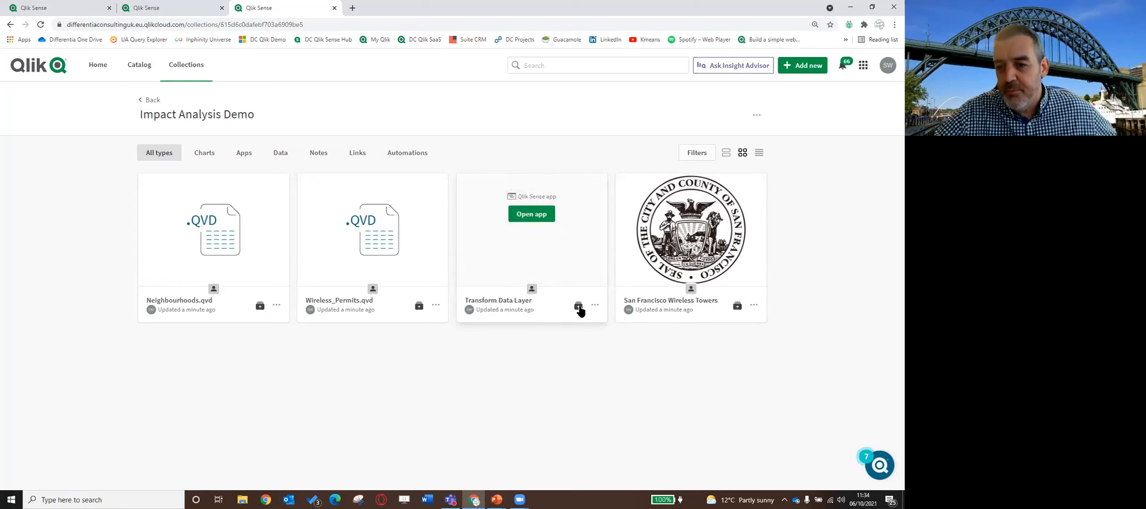
Open the impact analysis of the Transform Data Layer app and bring its whole dependency graph into view
left_click(595, 305)
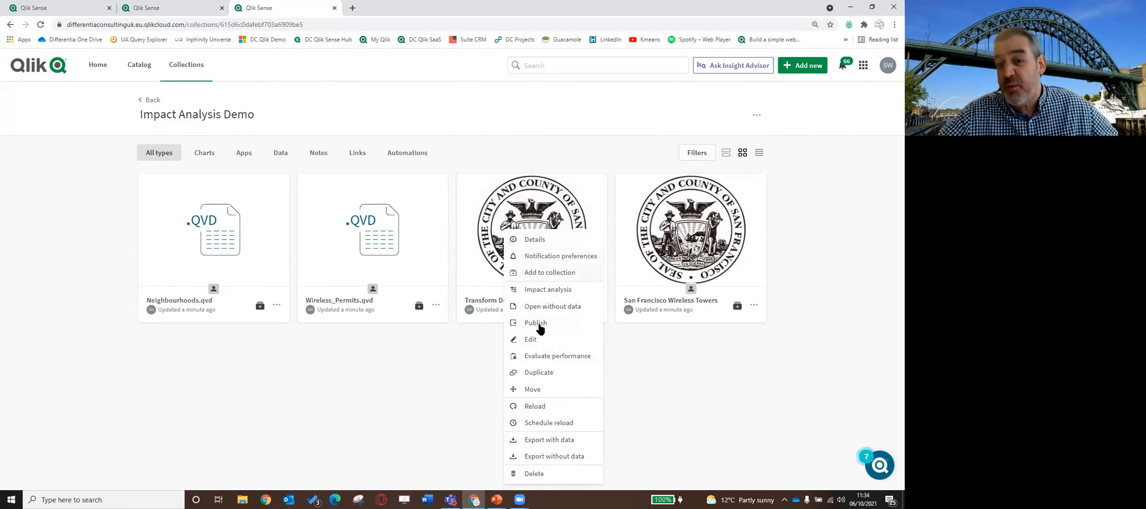
left_click(550, 289)
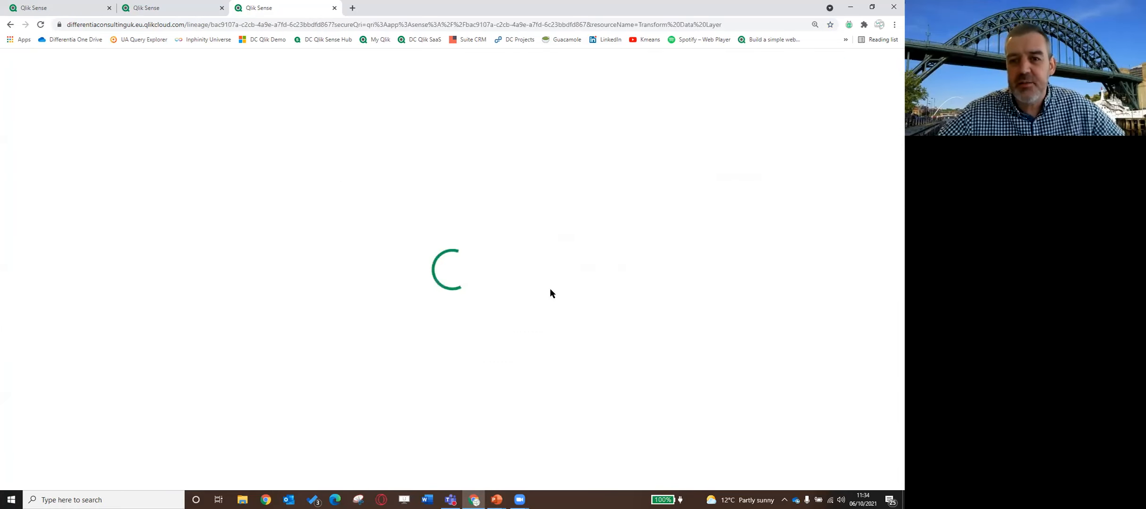
left_click_drag(456, 256, 354, 262)
scroll(355, 262, "down", 1)
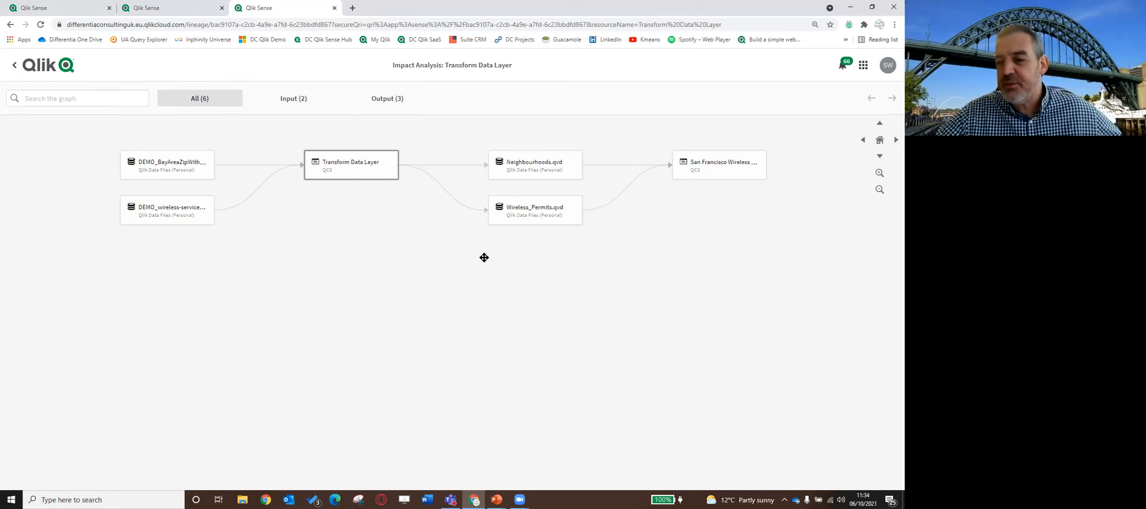
Inspect the details of the two source datasets, DEMO_BayAreaZip and DEMO_wireless-service, in the dependency graph
left_click(156, 173)
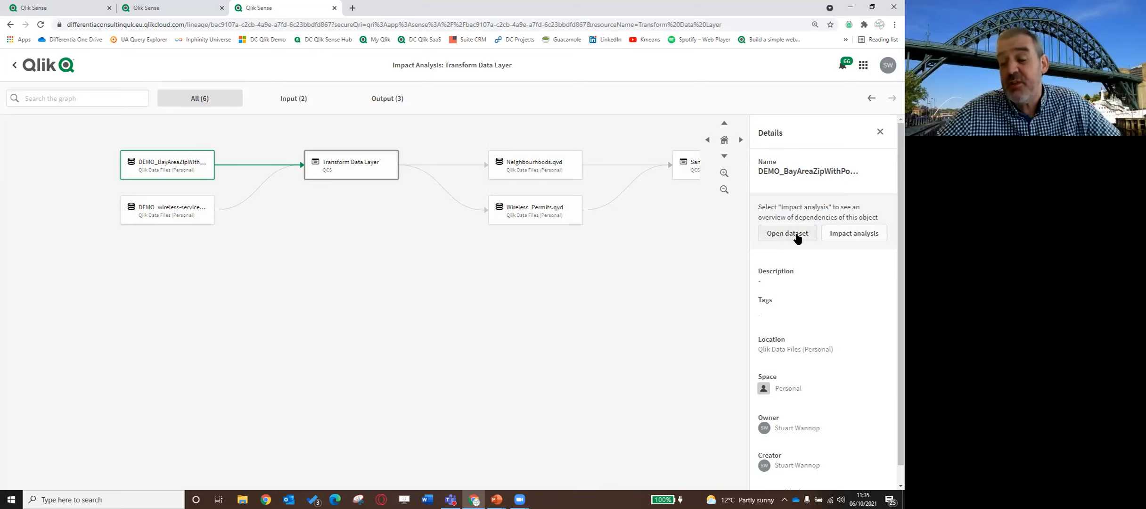
scroll(801, 382, "down", 1)
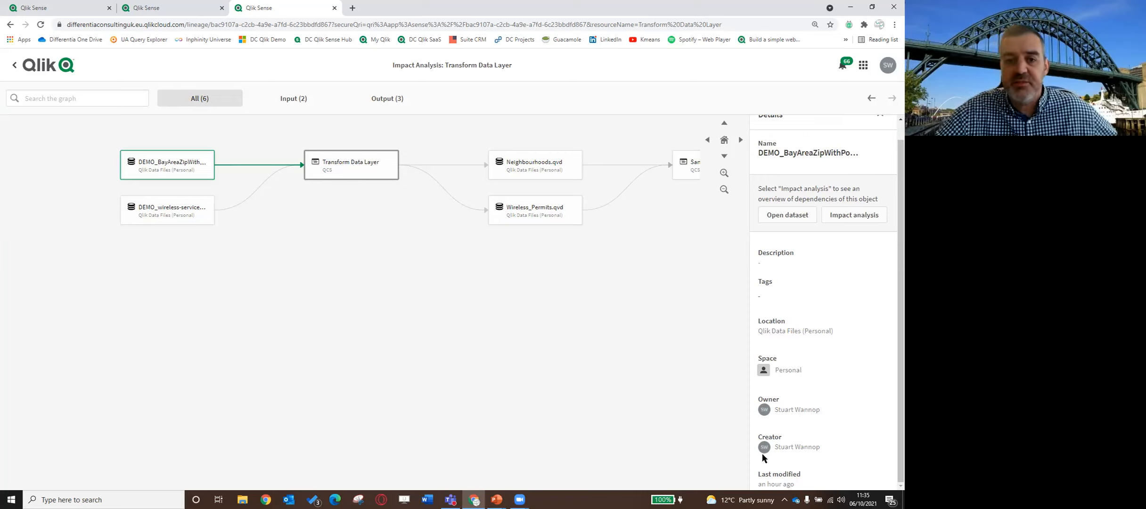
left_click(170, 216)
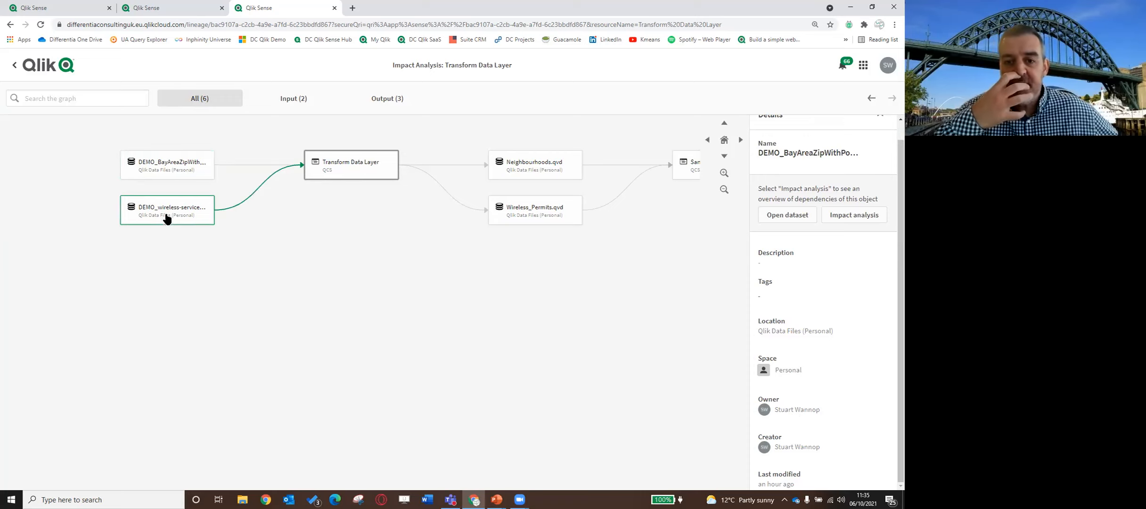
left_click(178, 175)
left_click(184, 215)
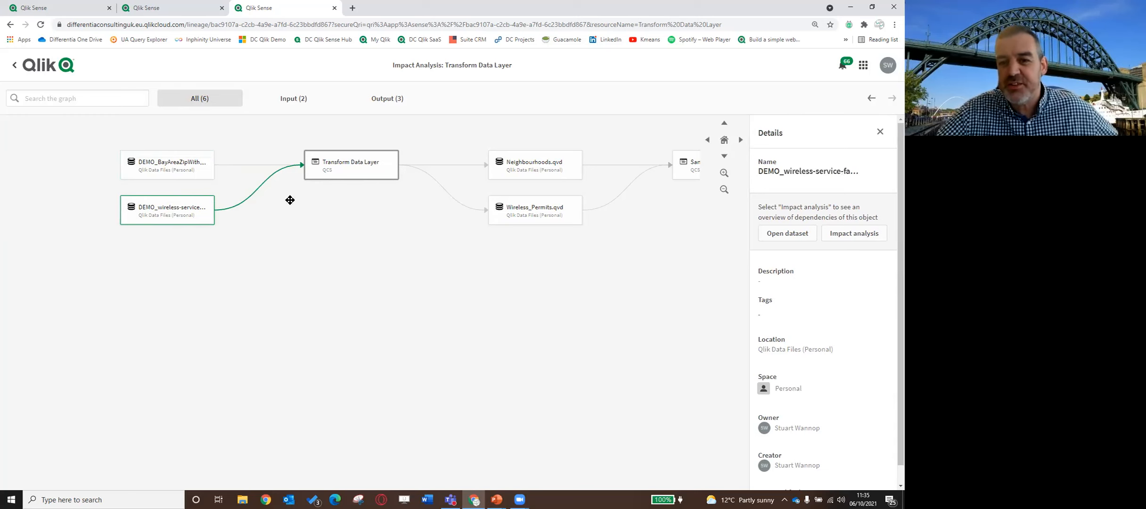
Show the details of the Transform Data Layer app in the graph and read its description
left_click(349, 174)
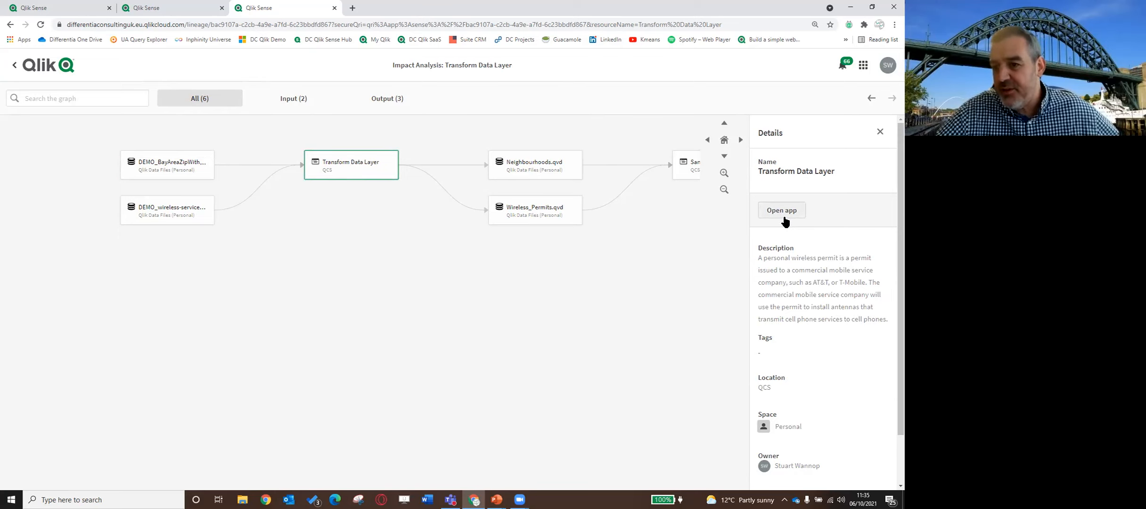
left_click_drag(785, 257, 854, 319)
left_click(797, 260)
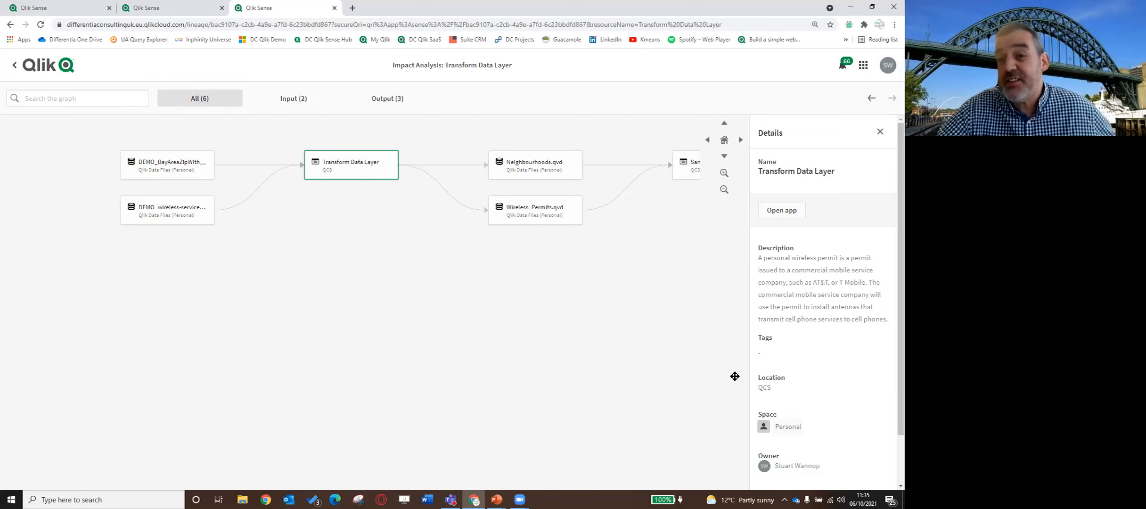
Examine the Transform Data Layer app's dependencies with only inputs, with only outputs, and with all nodes shown
left_click_drag(434, 228, 314, 251)
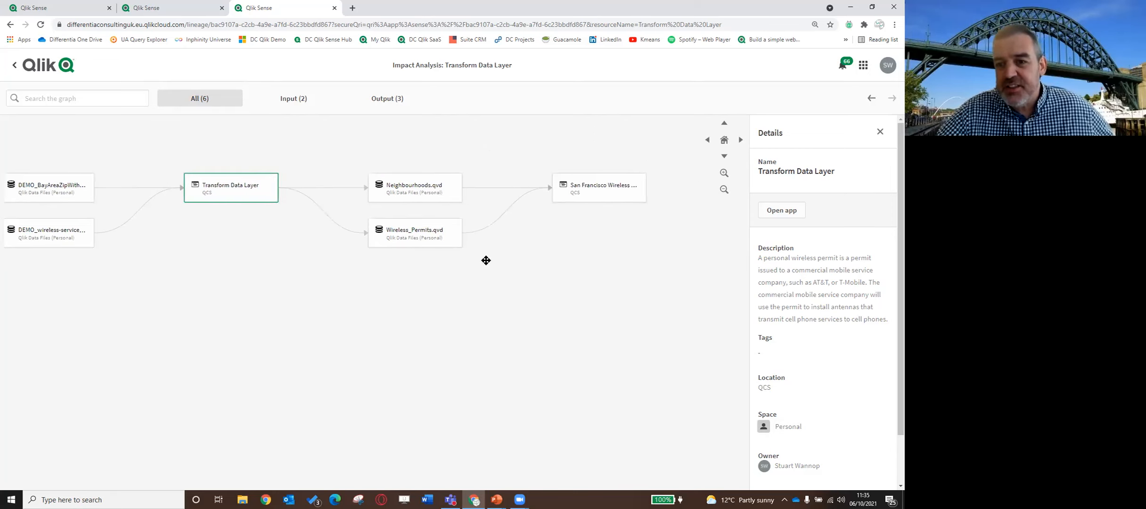
left_click_drag(319, 284, 441, 275)
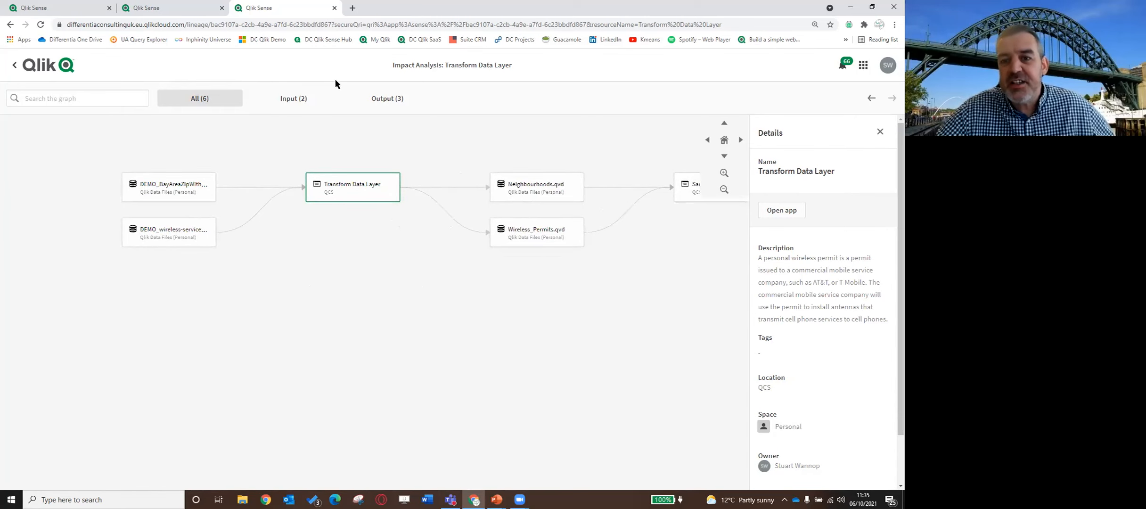
left_click(293, 100)
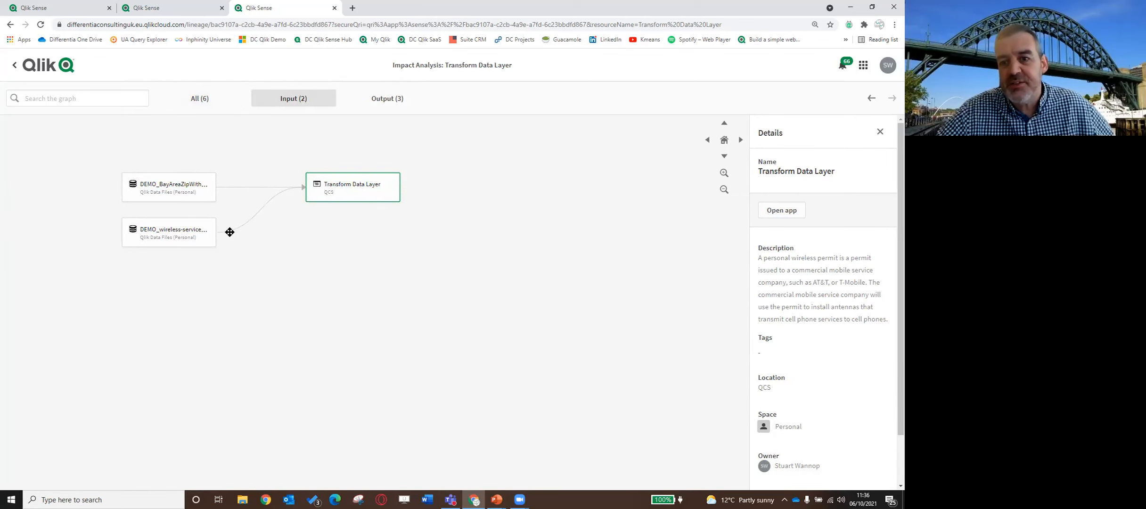
left_click(387, 99)
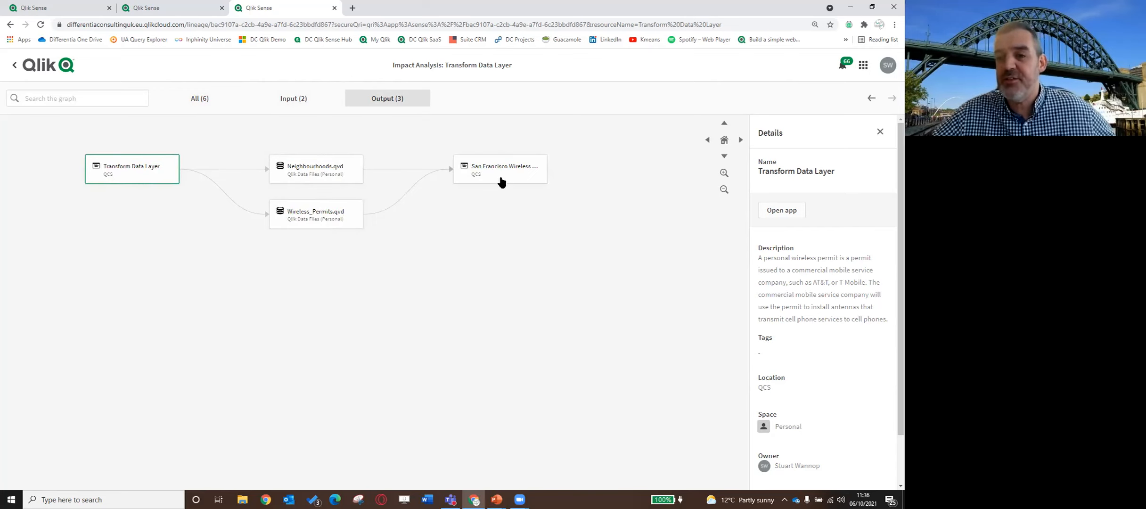
left_click(198, 105)
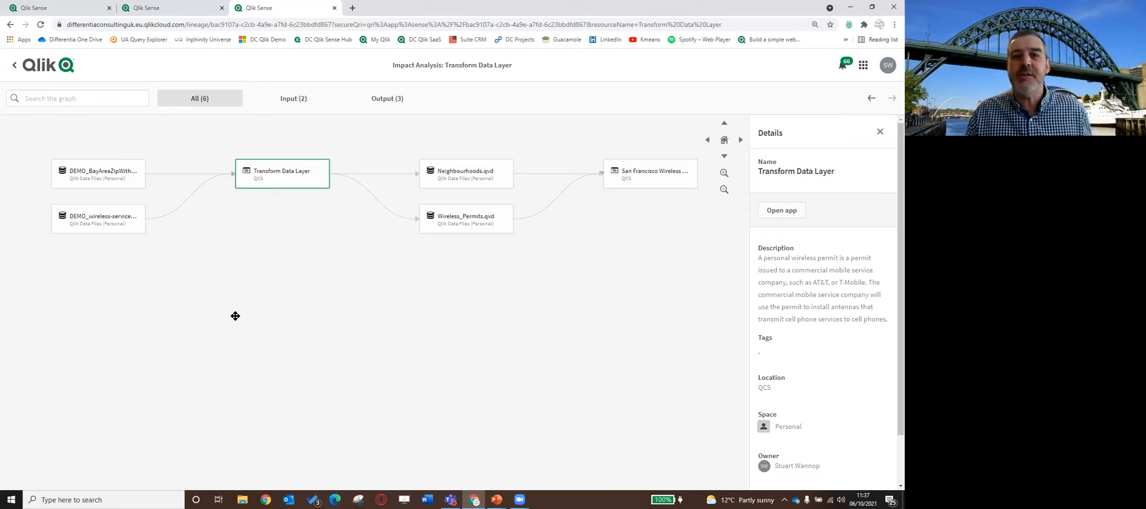
scroll(221, 202, "up", 1)
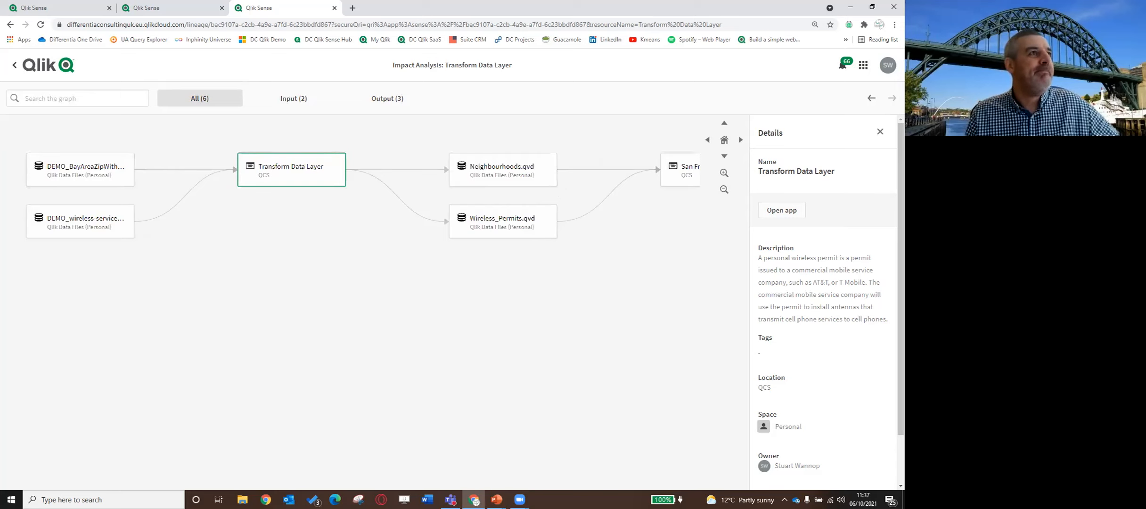